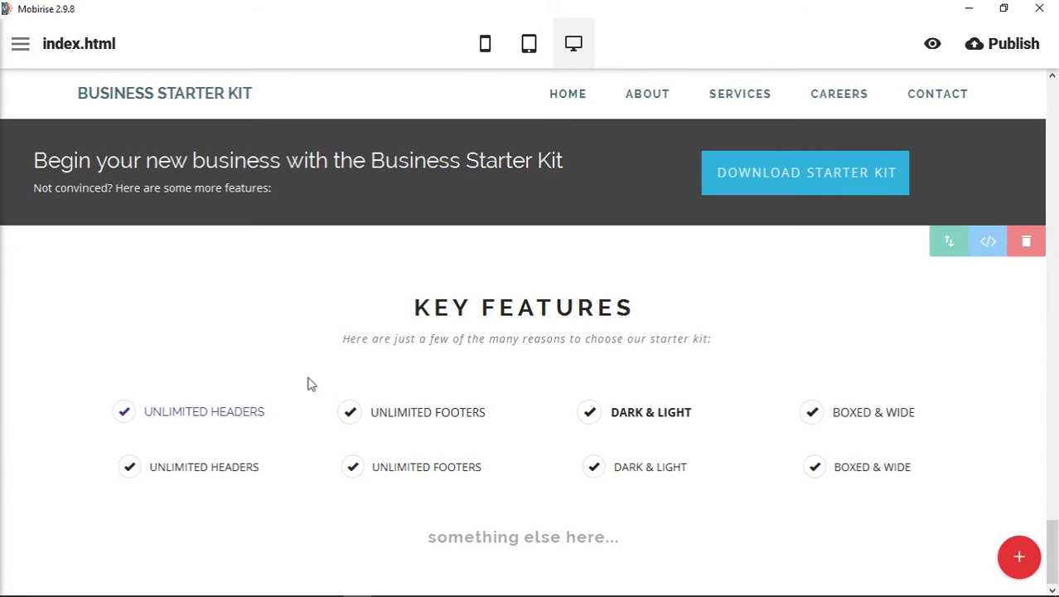
Select the 'something else here...' line at the bottom of the Key Features block.
drag(427, 530, 653, 541)
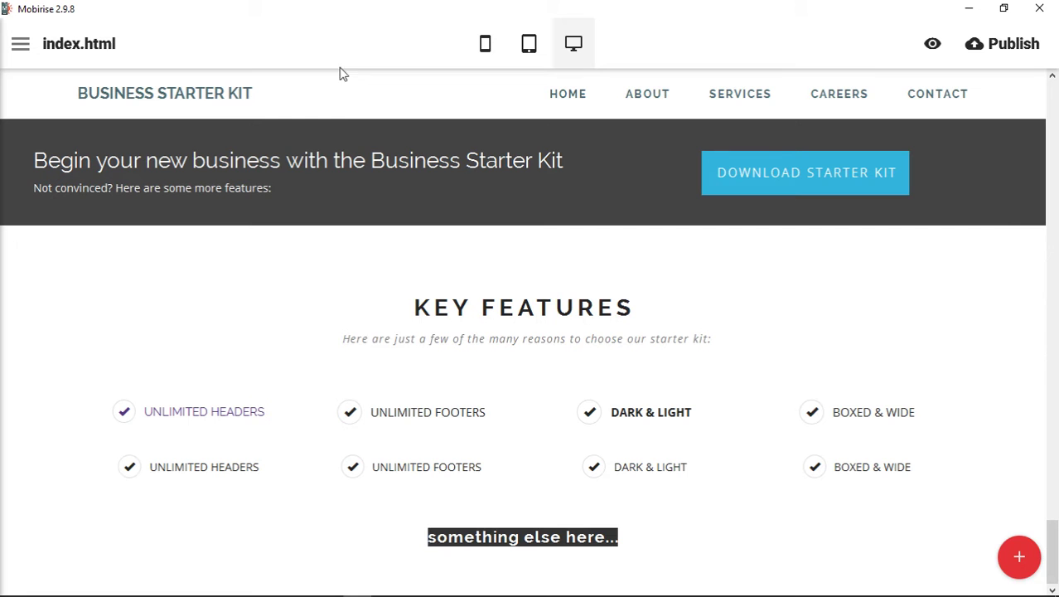
mouse_move(402, 592)
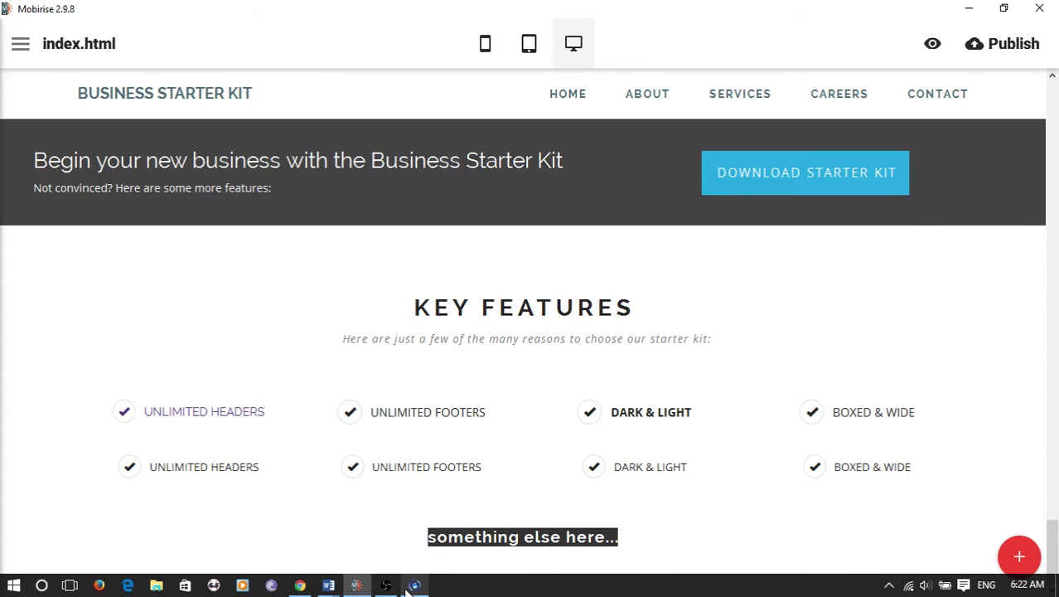
Go back to the Google Fonts catalogue in Chrome's Google Fonts tab.
click(305, 586)
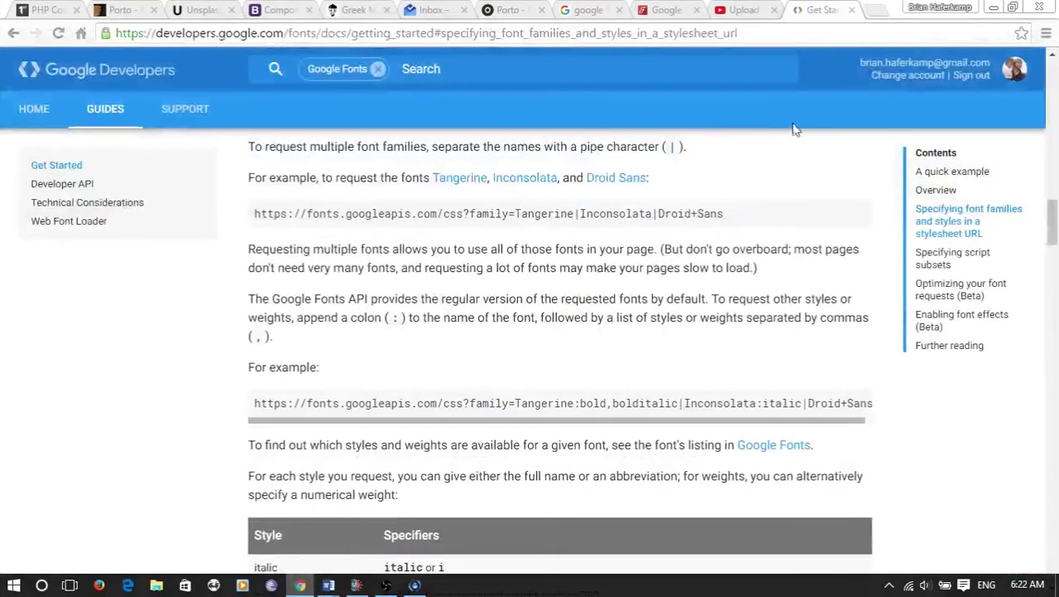
click(731, 10)
click(673, 9)
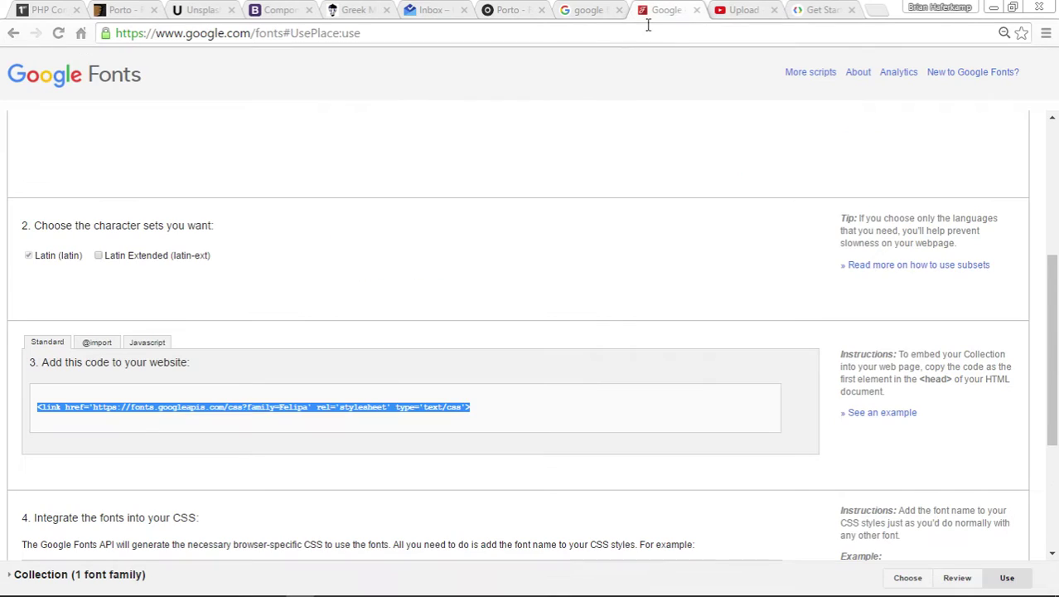
scroll(809, 250, up, 5)
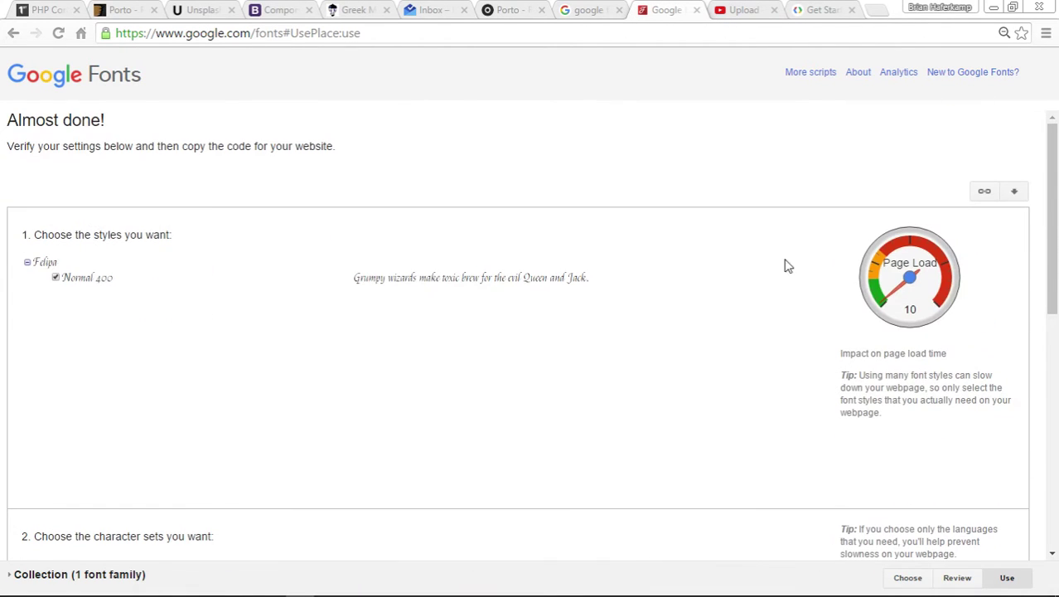
click(108, 79)
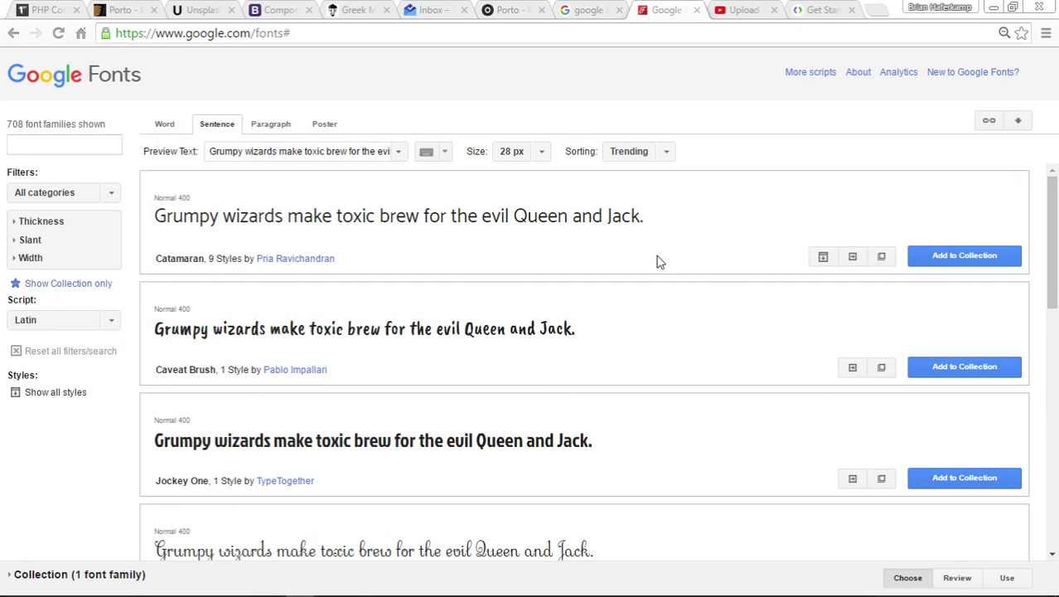
Add Caesar Dressing to the collection and remove Felipa on the review page.
scroll(820, 393, down, 5)
scroll(783, 391, down, 10)
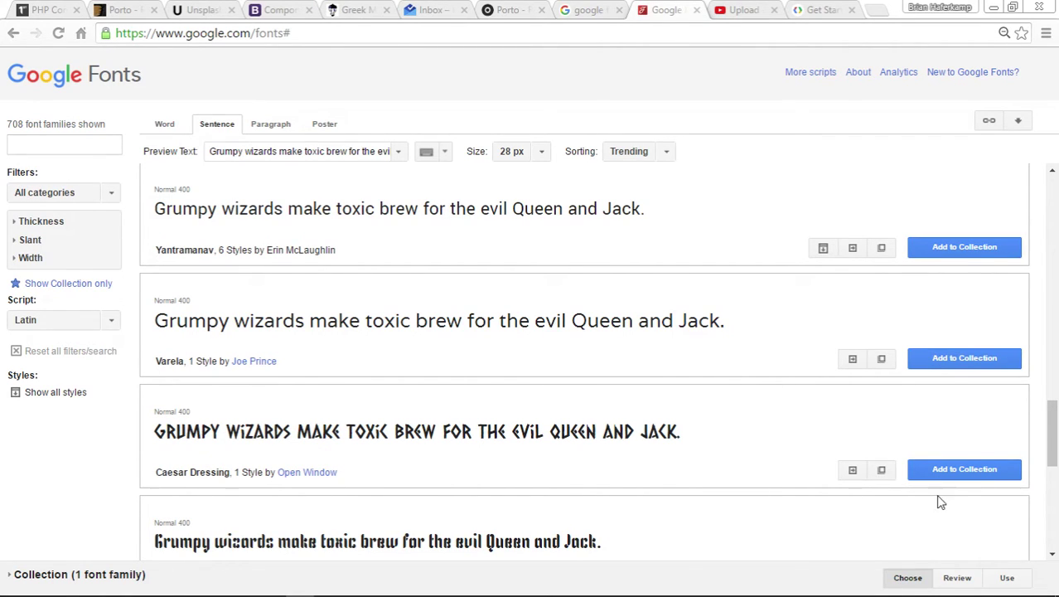
click(945, 471)
click(958, 579)
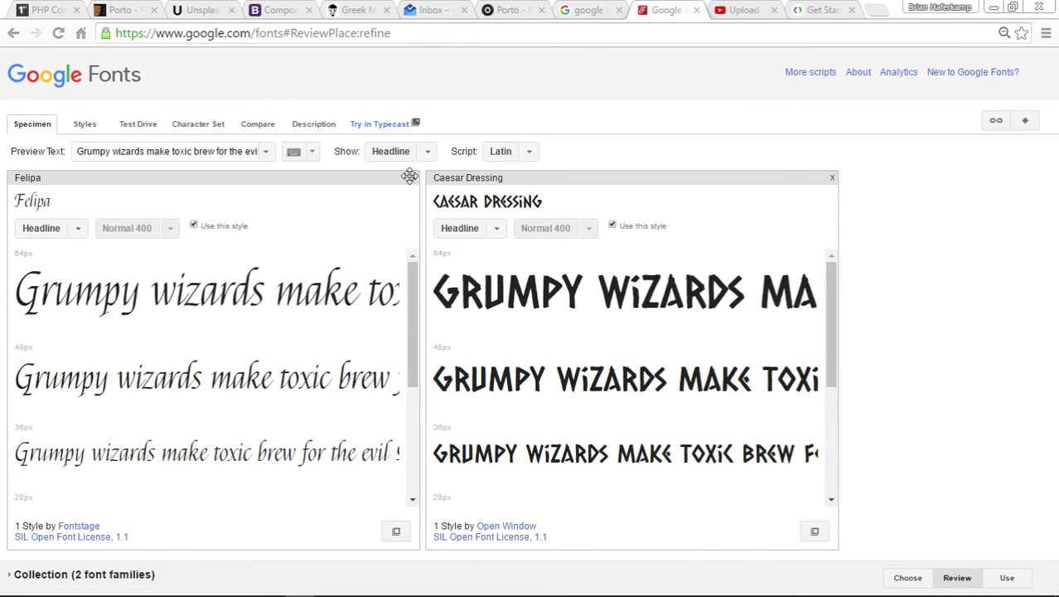
click(414, 177)
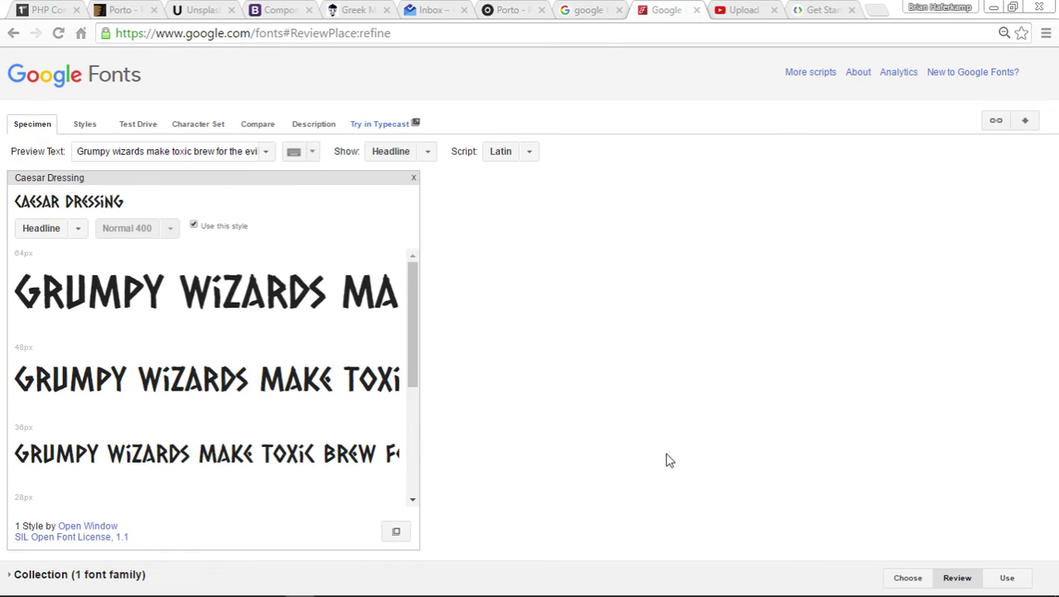
Copy the Caesar Dressing stylesheet link tag from the collection's Use page.
click(1013, 579)
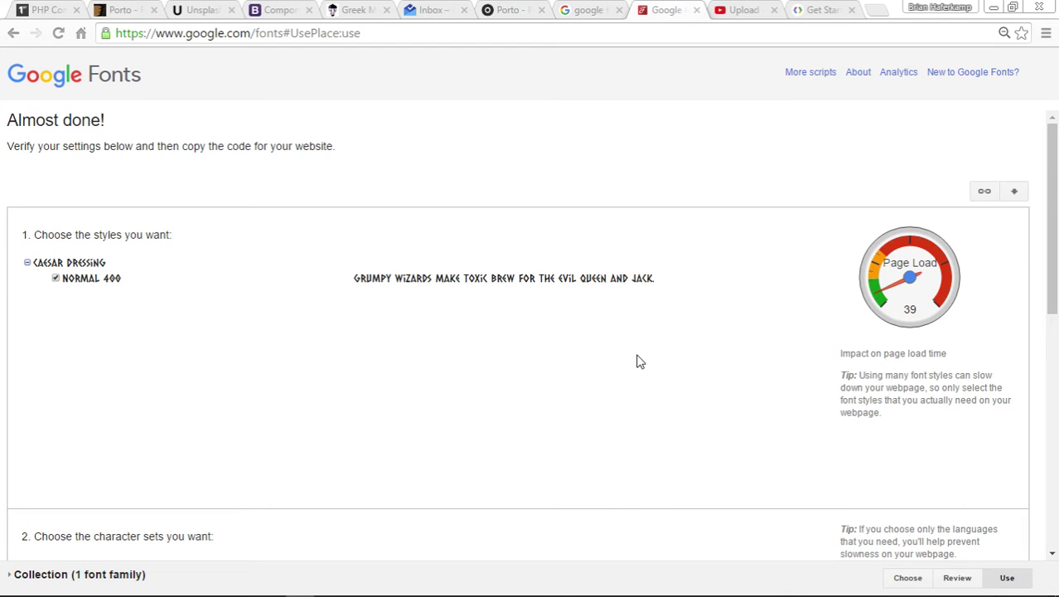
scroll(639, 360, down, 5)
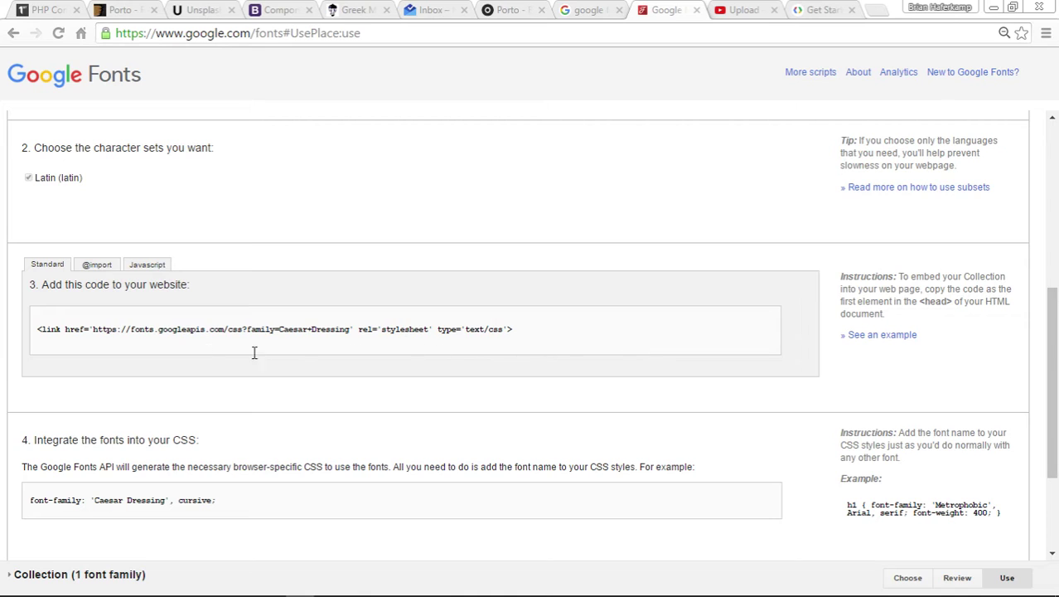
click(38, 329)
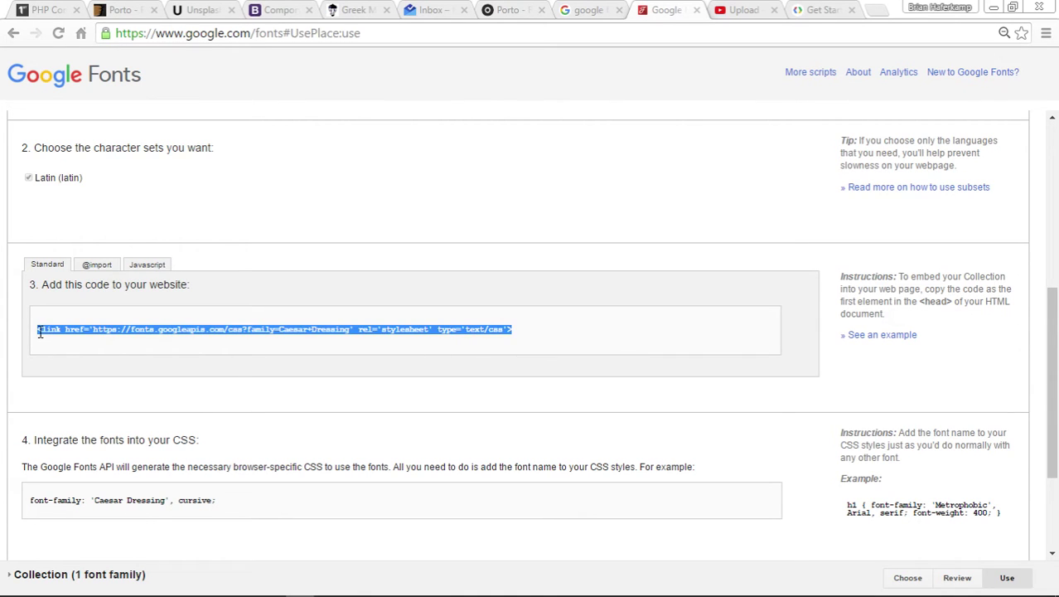
right_click(485, 330)
click(494, 339)
In Mobirise, open the Page Settings for index.html from the Pages list.
click(357, 586)
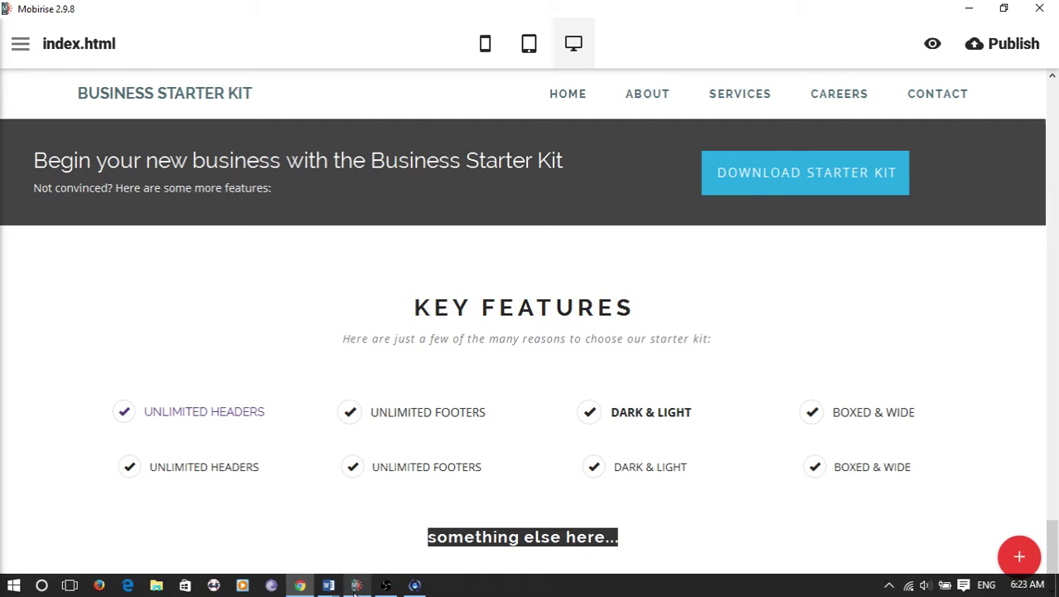
click(20, 46)
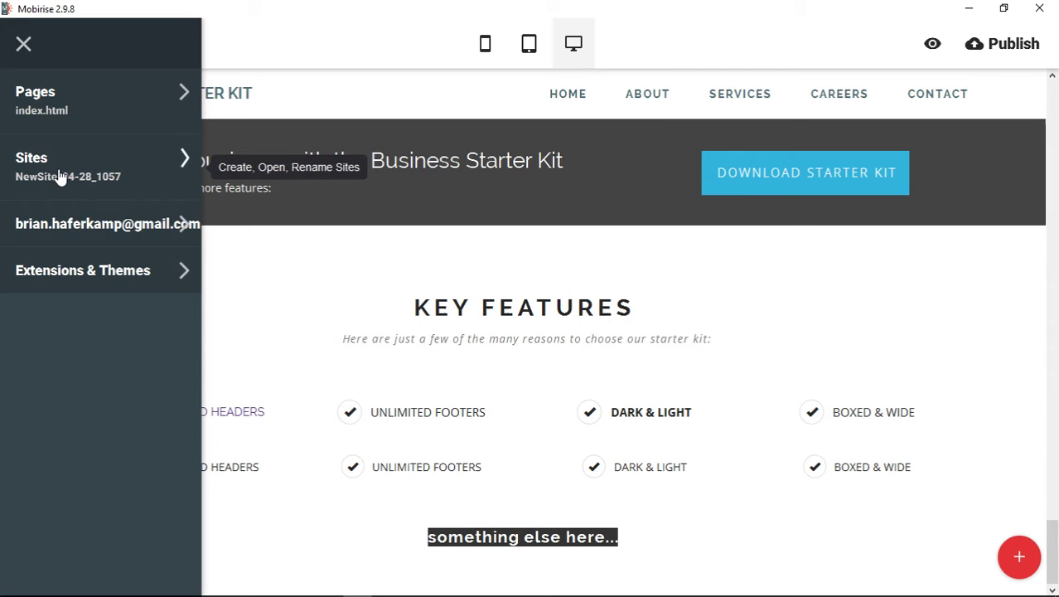
click(43, 100)
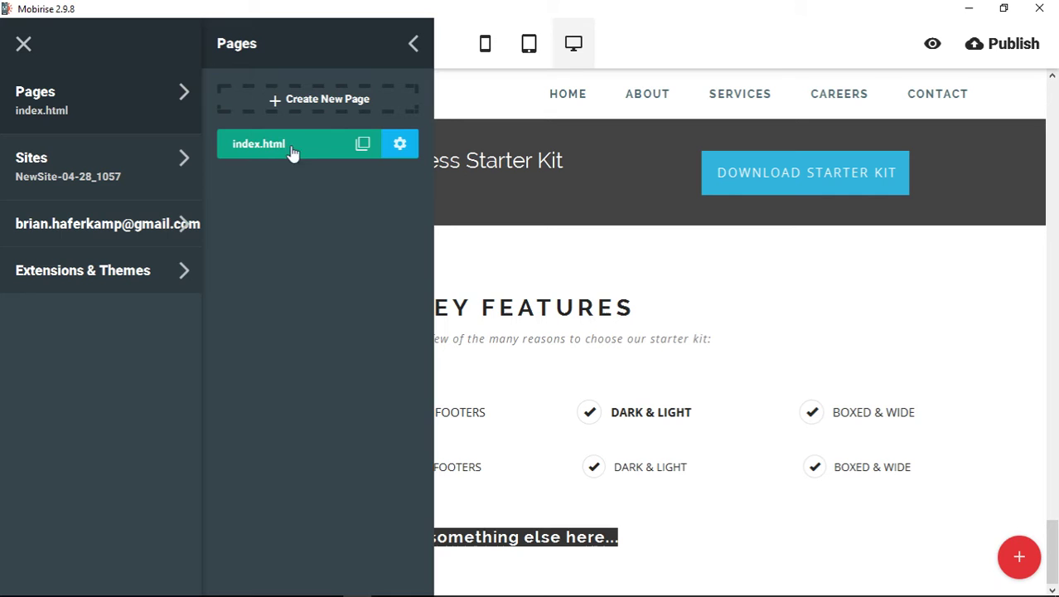
click(400, 145)
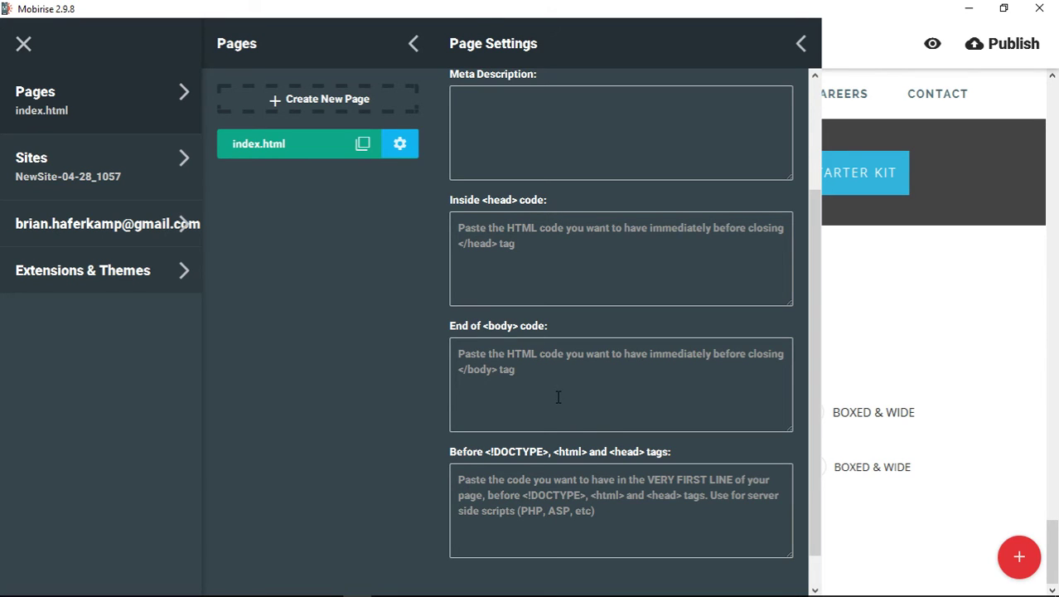
Paste the Caesar Dressing link into Inside <head> code and close the panels.
click(531, 246)
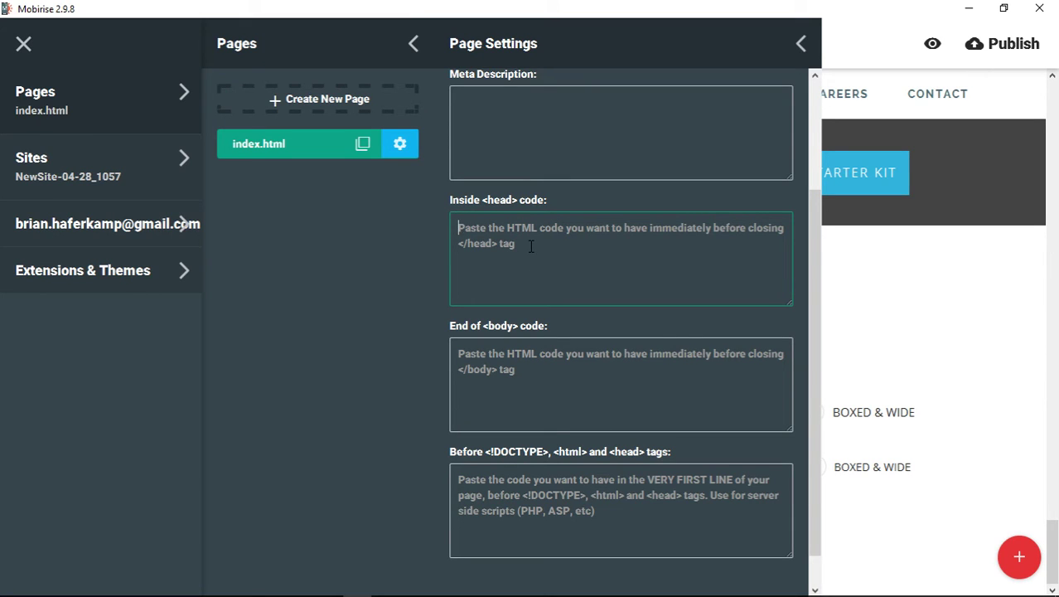
key(ctrl+v)
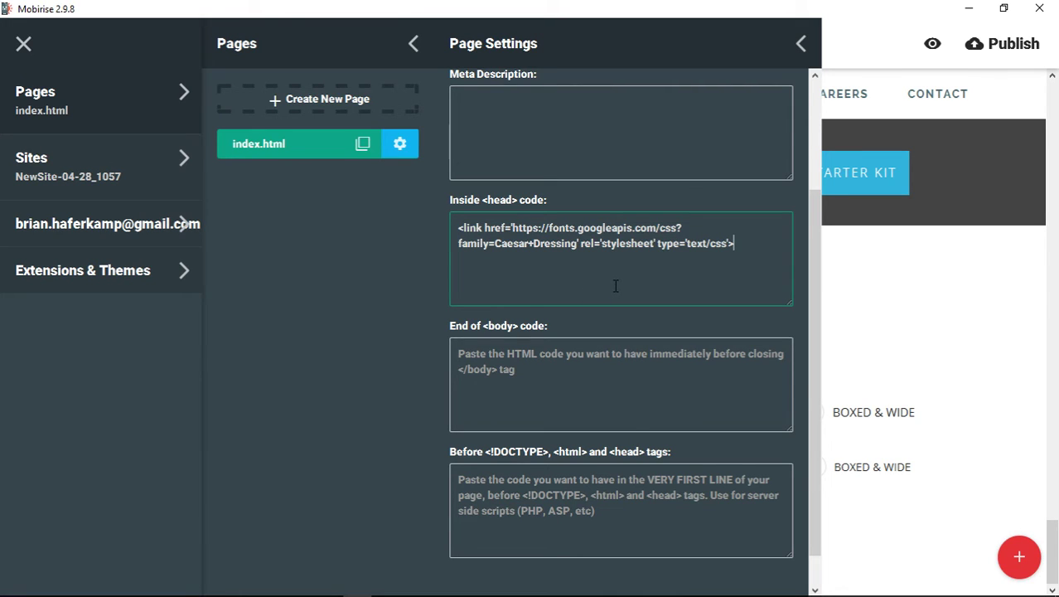
drag(496, 242, 578, 244)
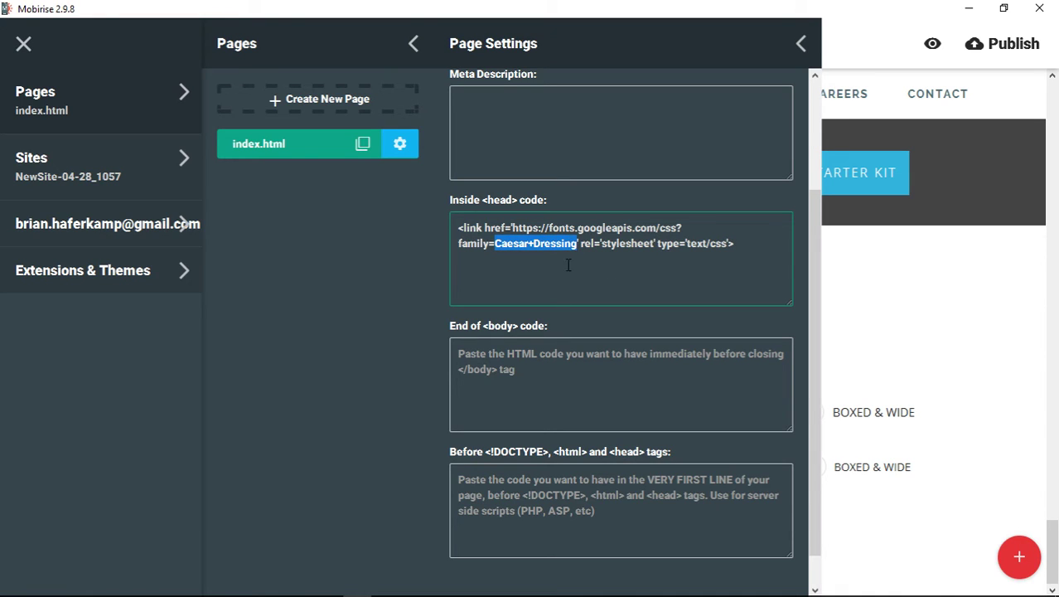
click(62, 117)
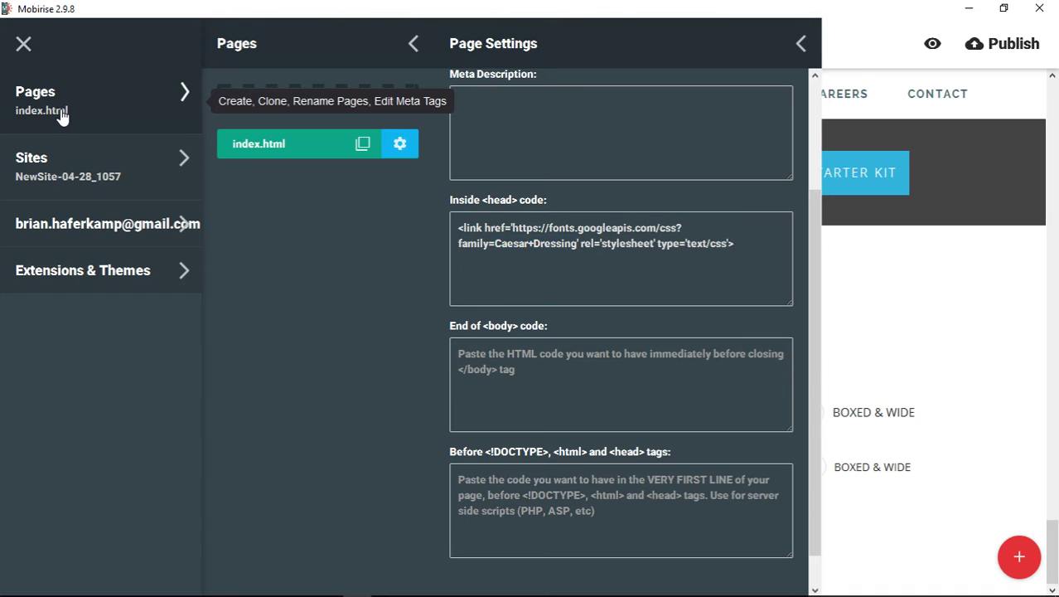
click(871, 44)
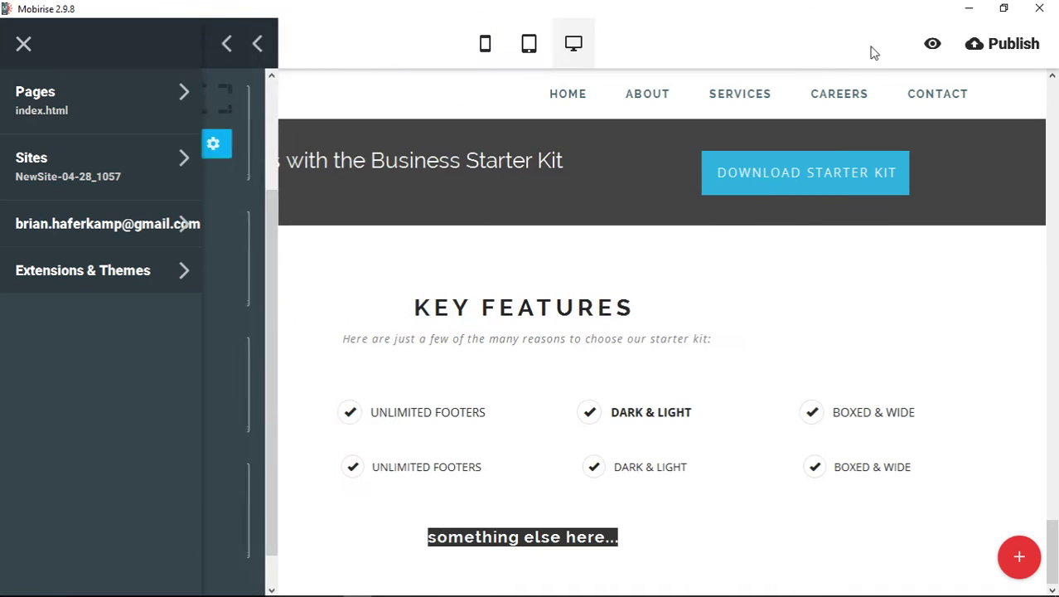
In the features section's CSS, replace Raleway with Caesar Dressing in .bottom-text.
click(798, 55)
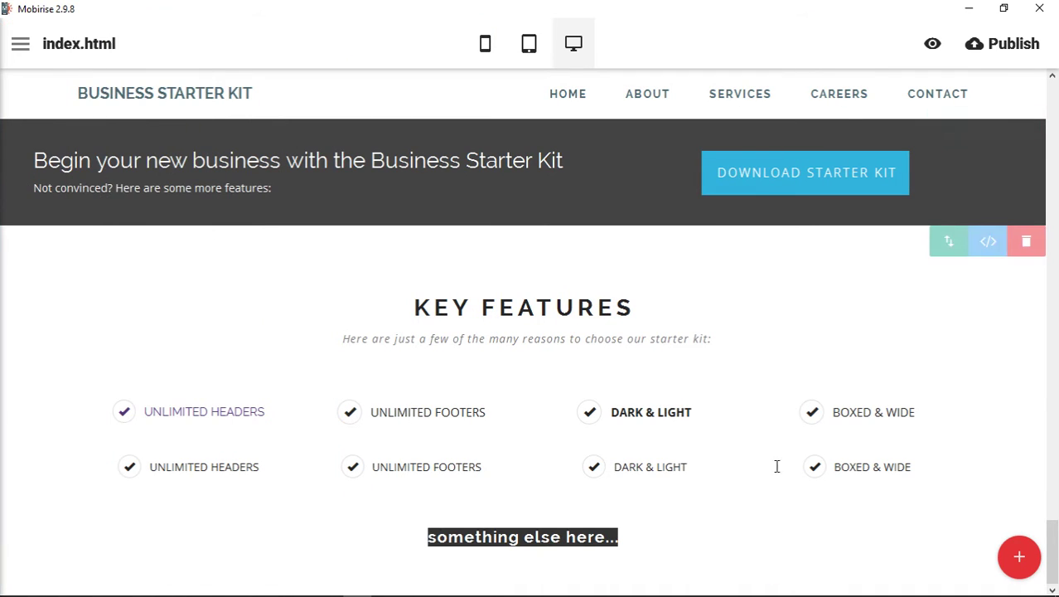
click(989, 242)
scroll(571, 410, down, 5)
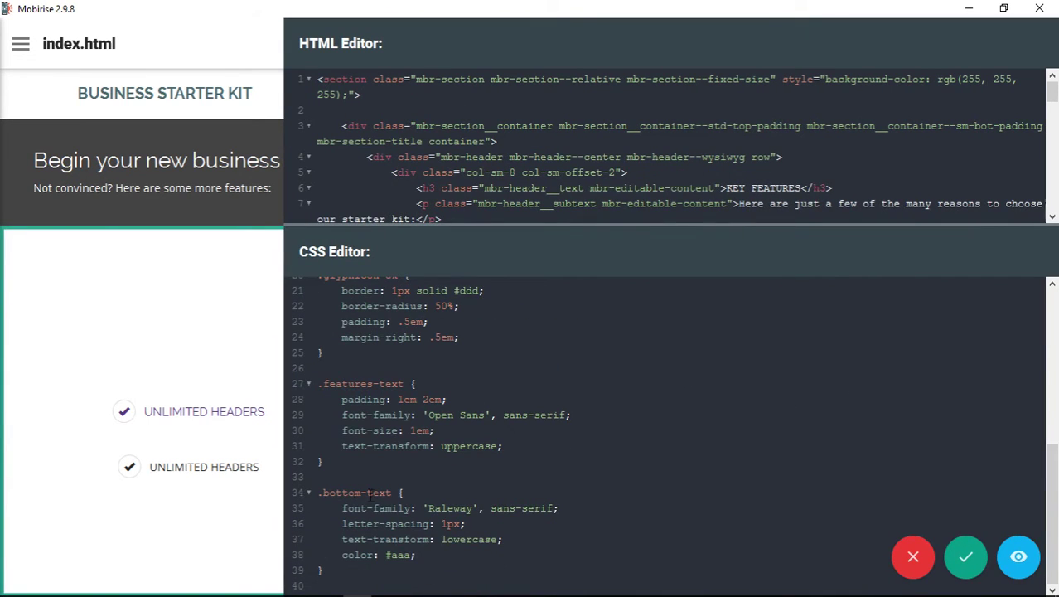
drag(321, 492, 564, 559)
click(448, 509)
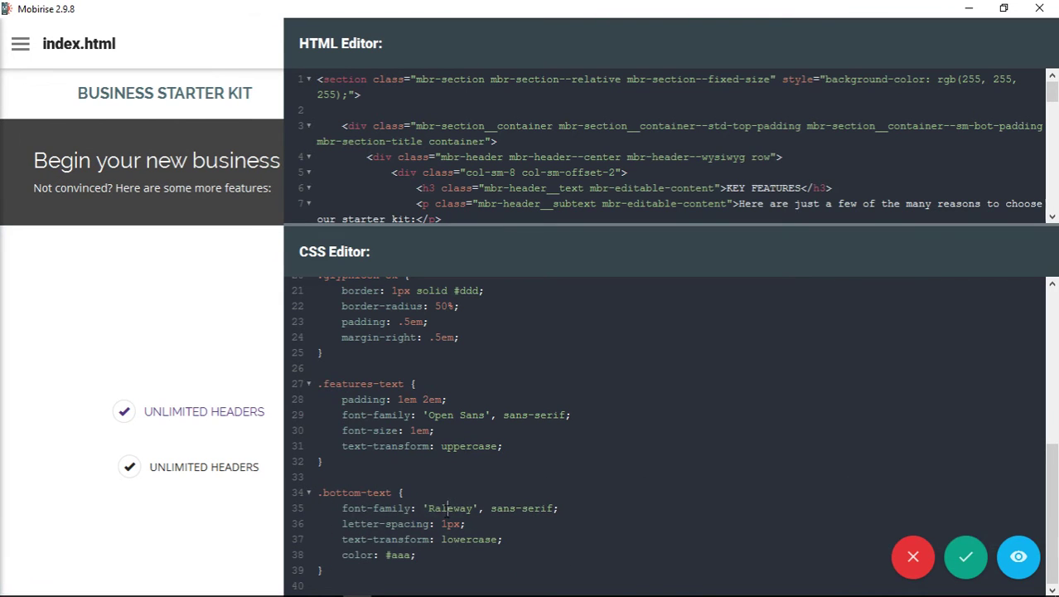
double_click(447, 510)
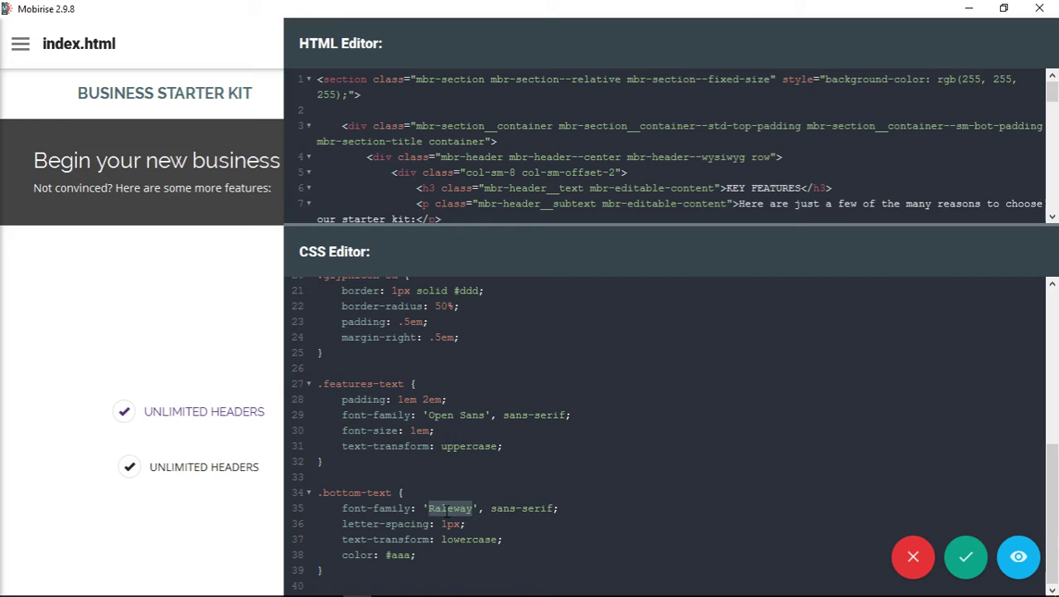
text(Caesar)
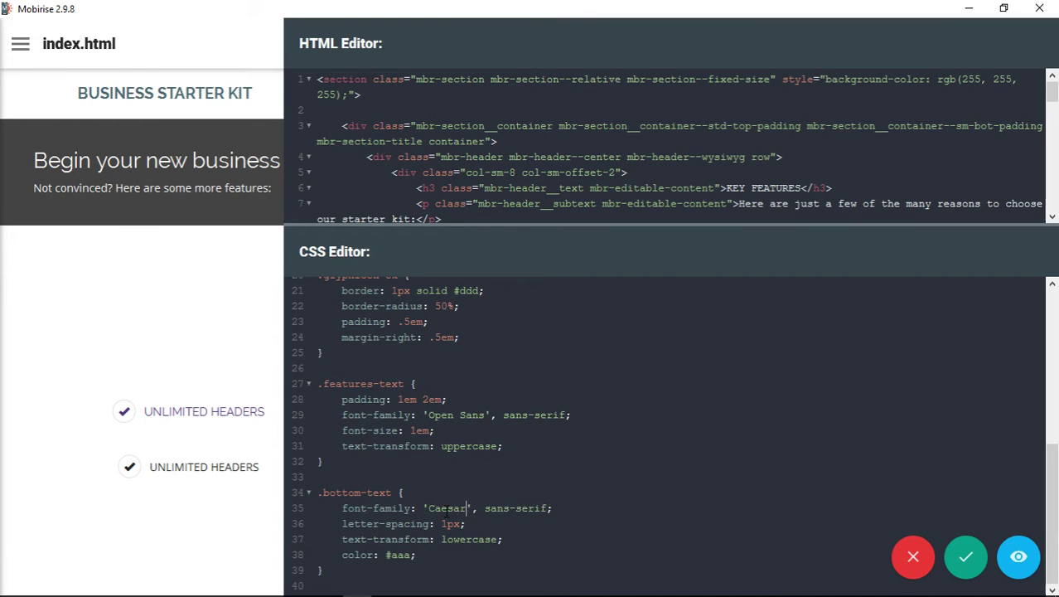
text( Dressing)
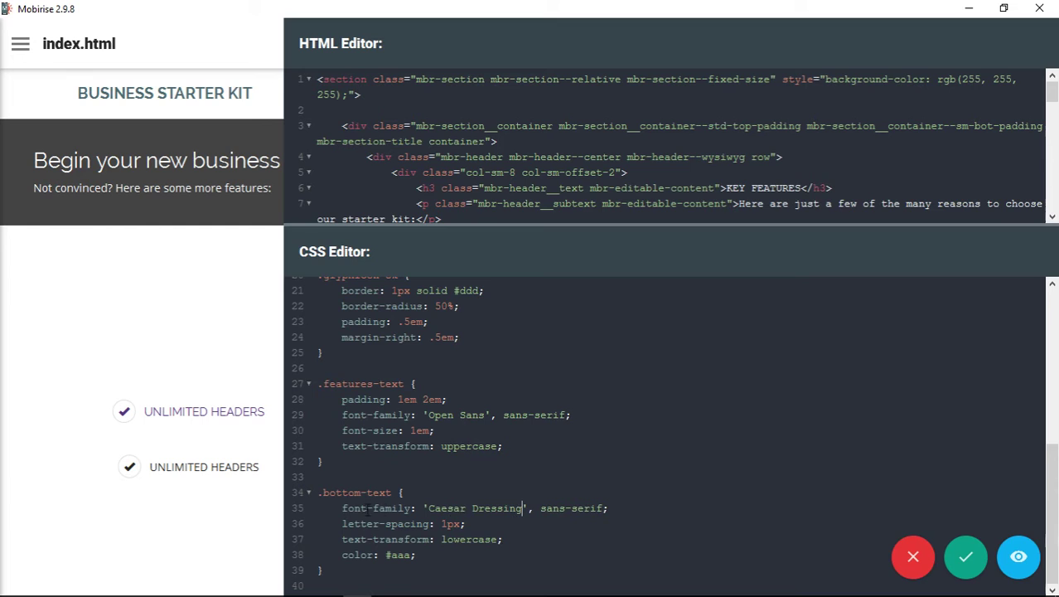
Check the 'Caesar Dressing', sans-serif font-family value and save the CSS.
click(424, 507)
drag(429, 509, 524, 508)
click(530, 510)
drag(546, 512, 606, 512)
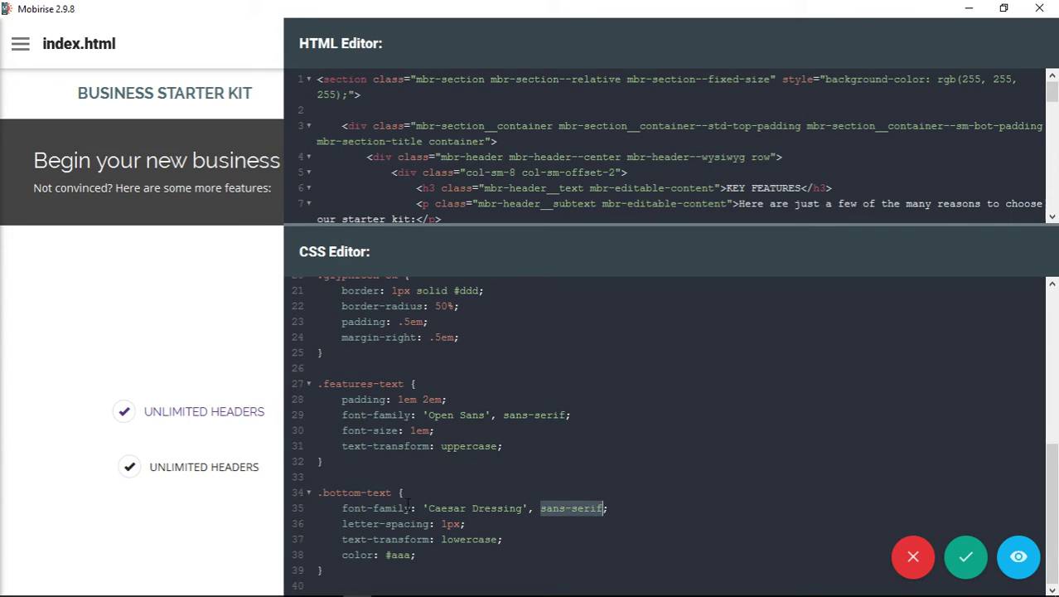
drag(540, 508, 610, 508)
click(966, 562)
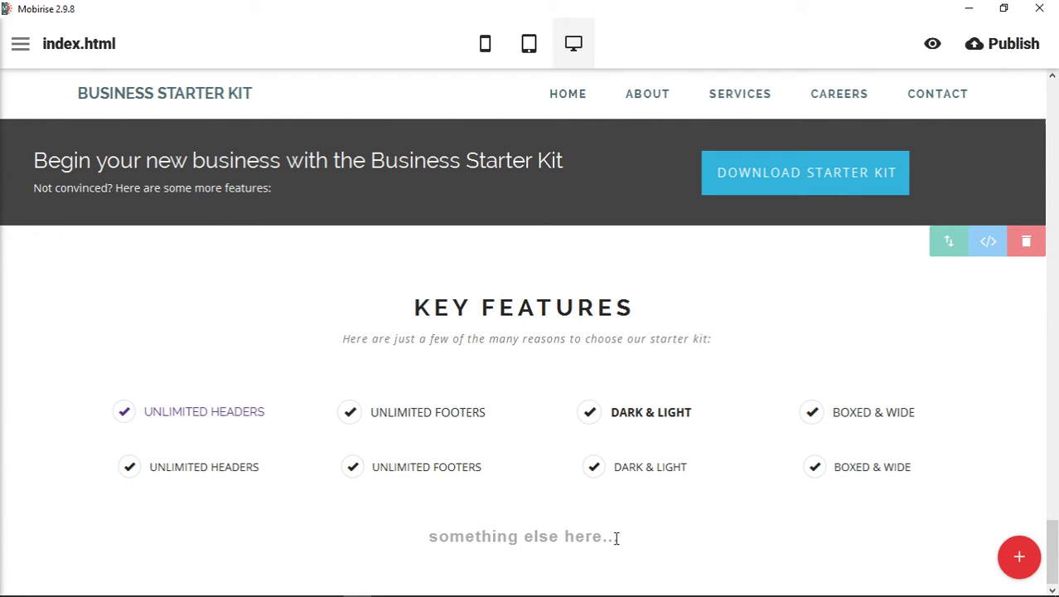
Preview the page in Chrome and check the bottom heading renders in Caesar Dressing.
click(932, 43)
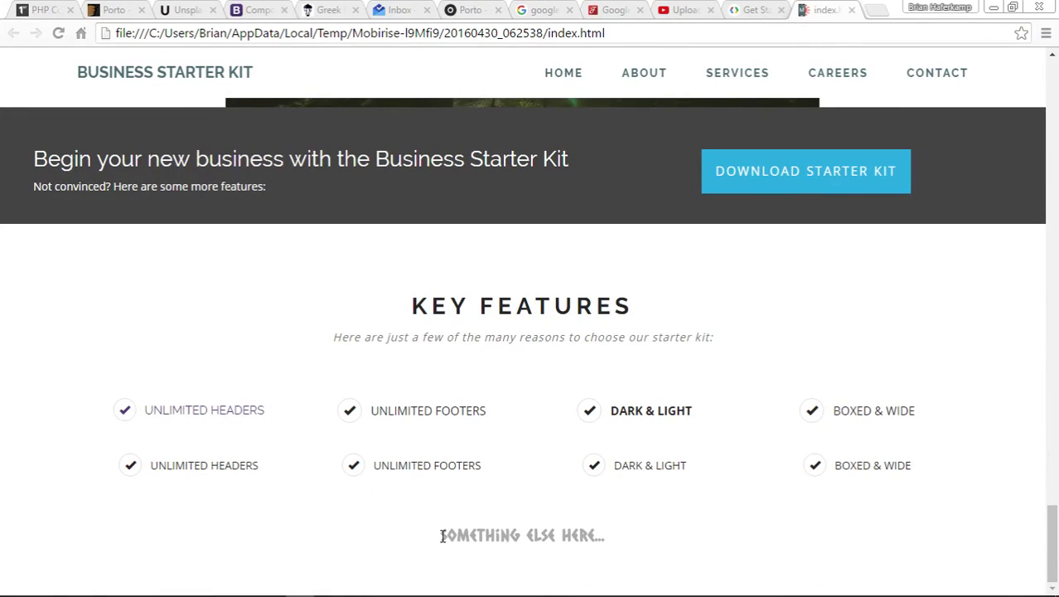
drag(442, 536, 605, 536)
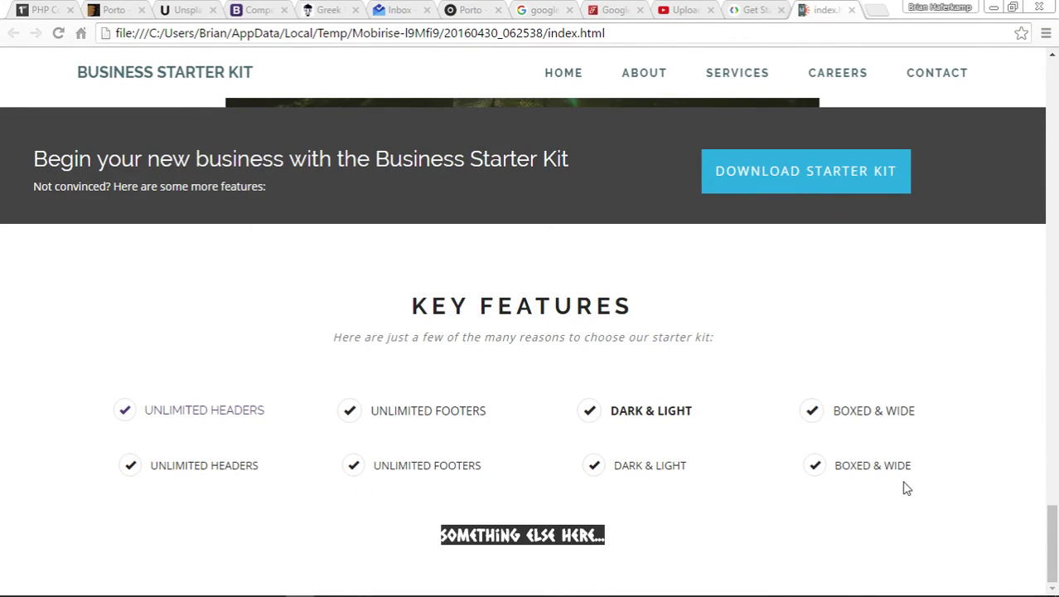
click(710, 526)
Back in Mobirise, reopen index.html's Page Settings to view the Caesar Dressing head code.
mouse_move(390, 591)
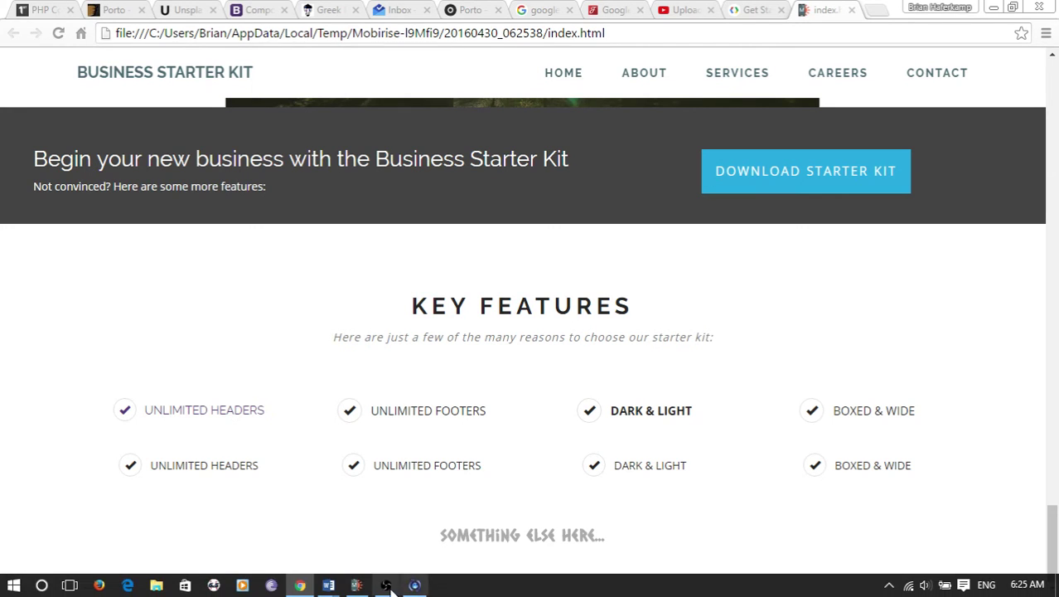
click(357, 585)
click(20, 43)
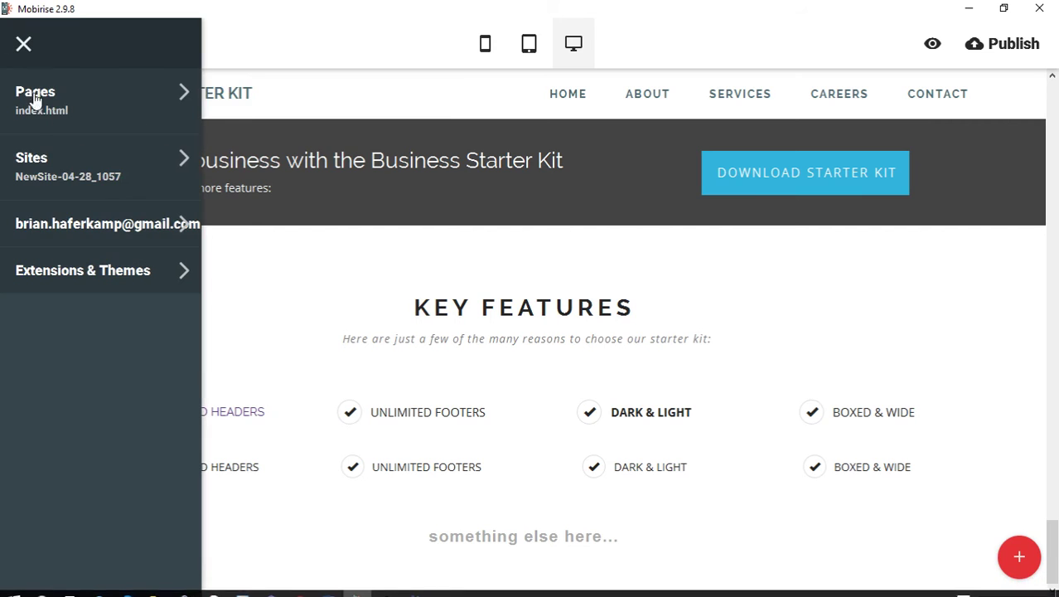
click(47, 116)
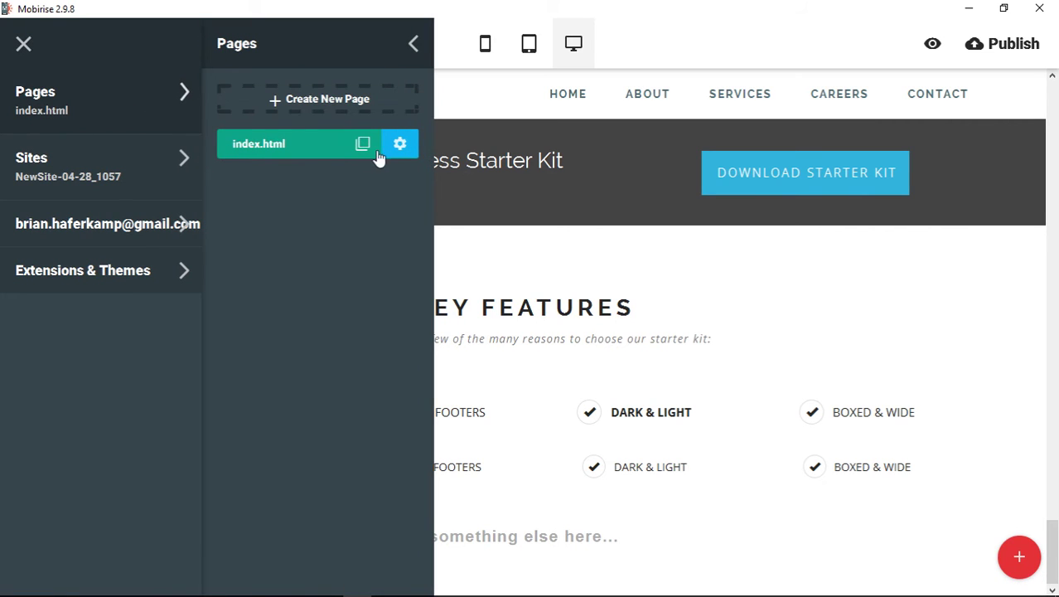
click(407, 155)
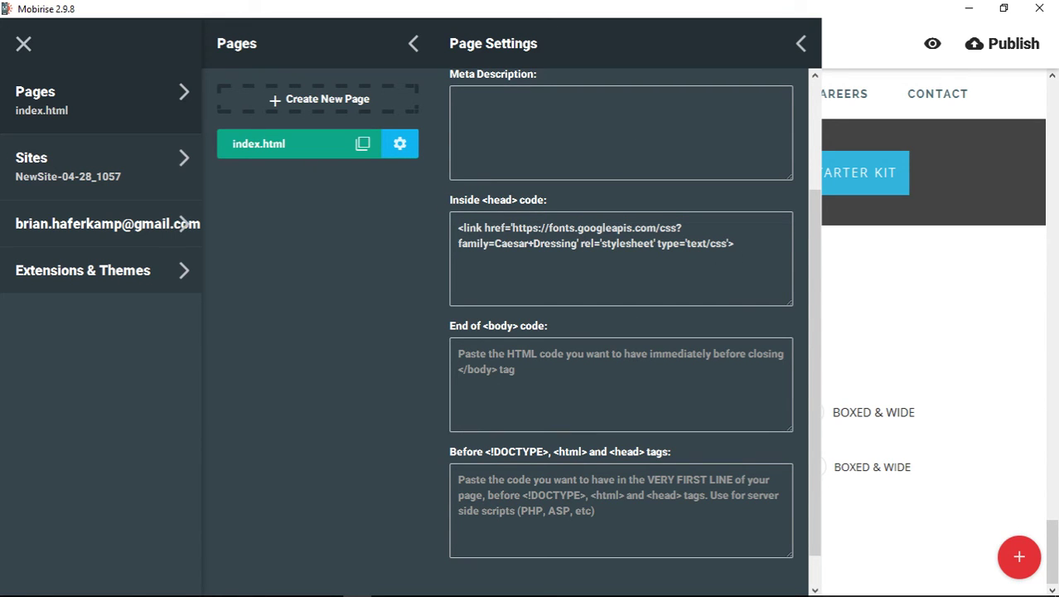
mouse_move(357, 593)
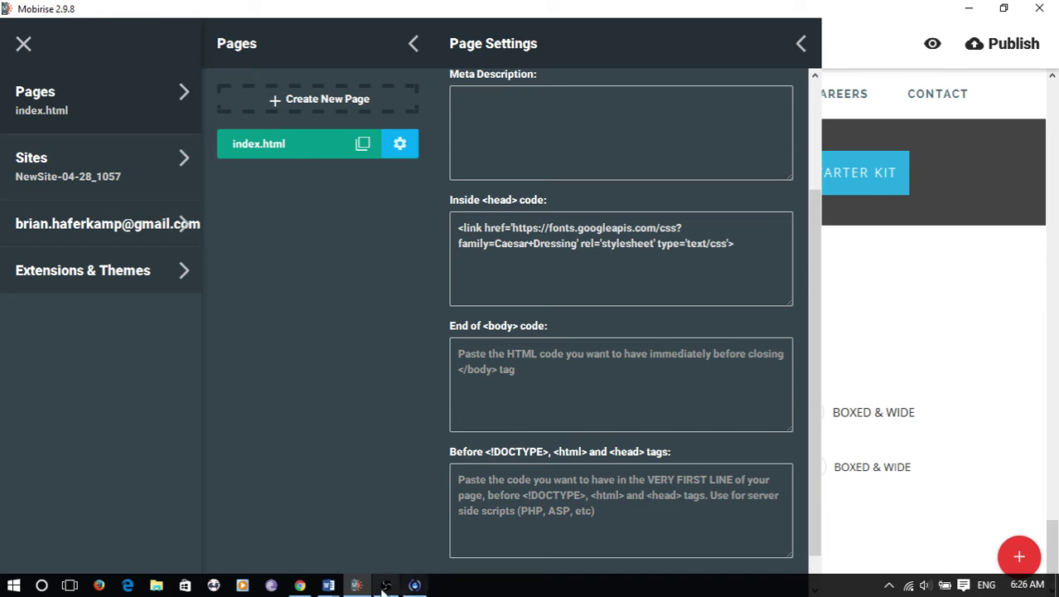
click(302, 585)
click(600, 10)
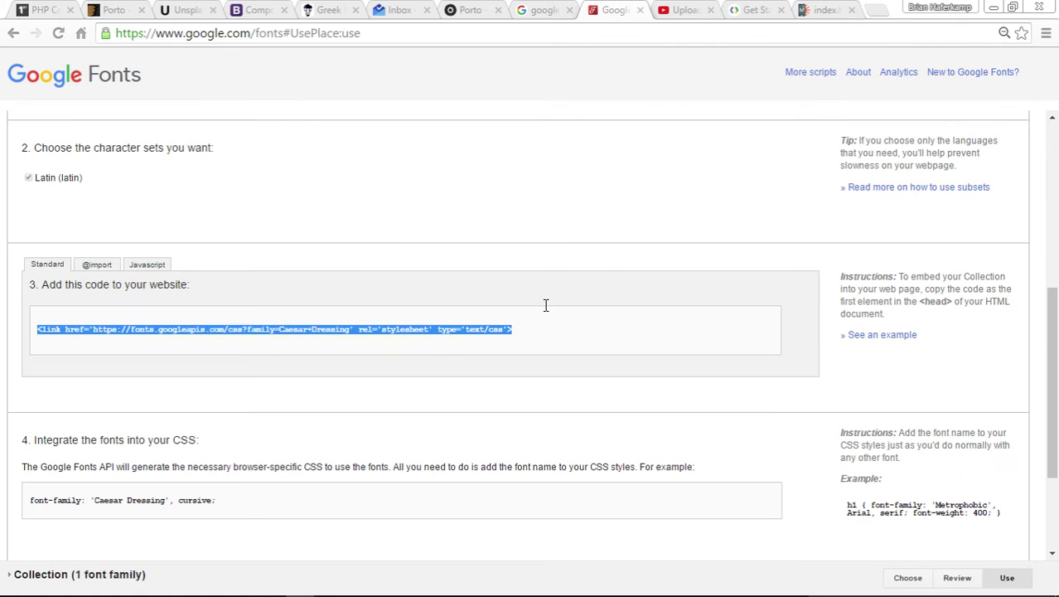
click(113, 81)
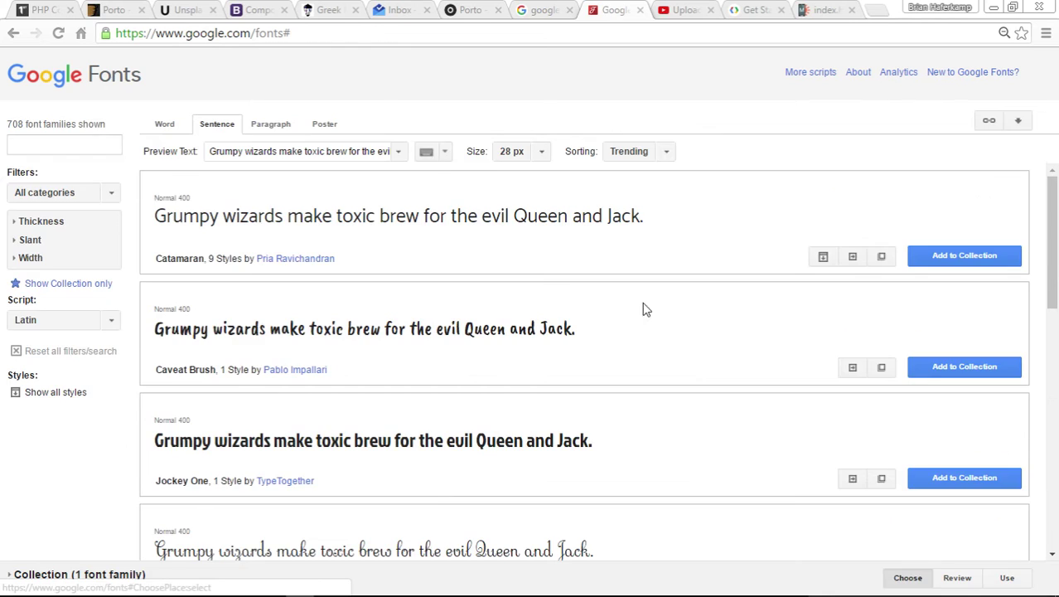
scroll(688, 405, down, 2)
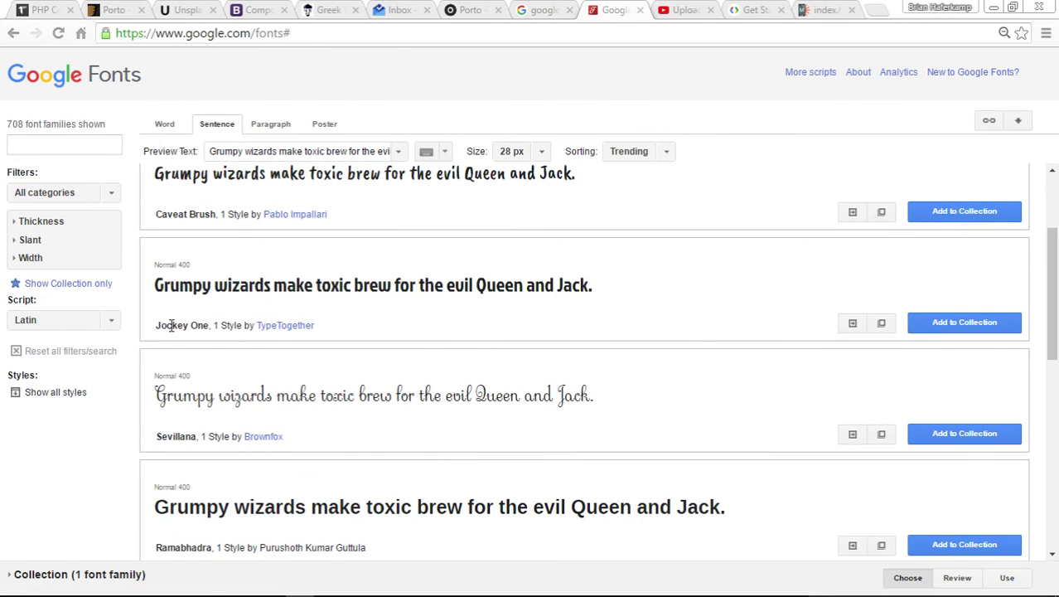
scroll(447, 451, down, 3)
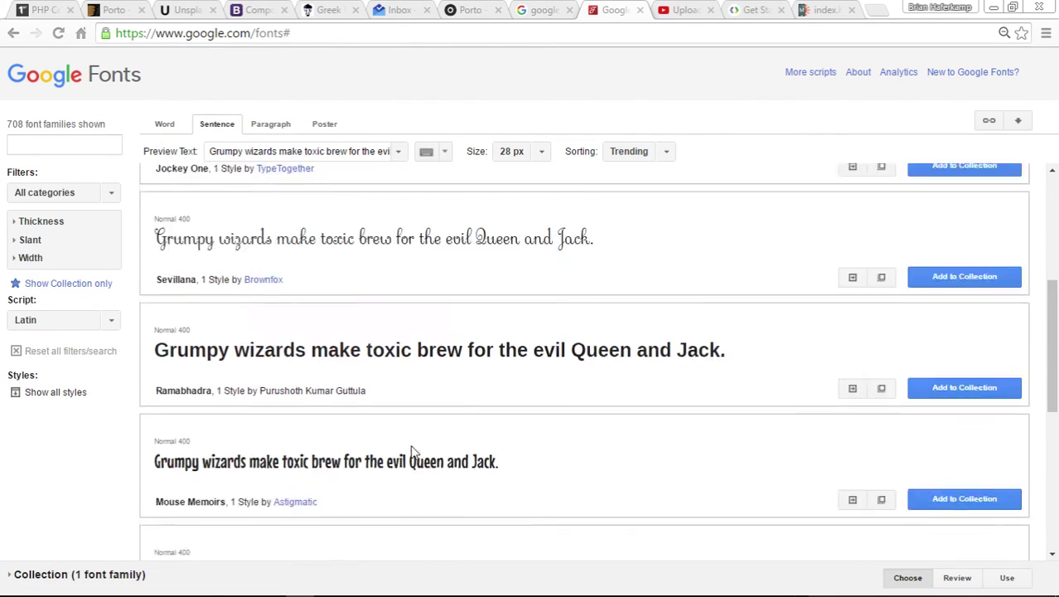
scroll(418, 448, down, 3)
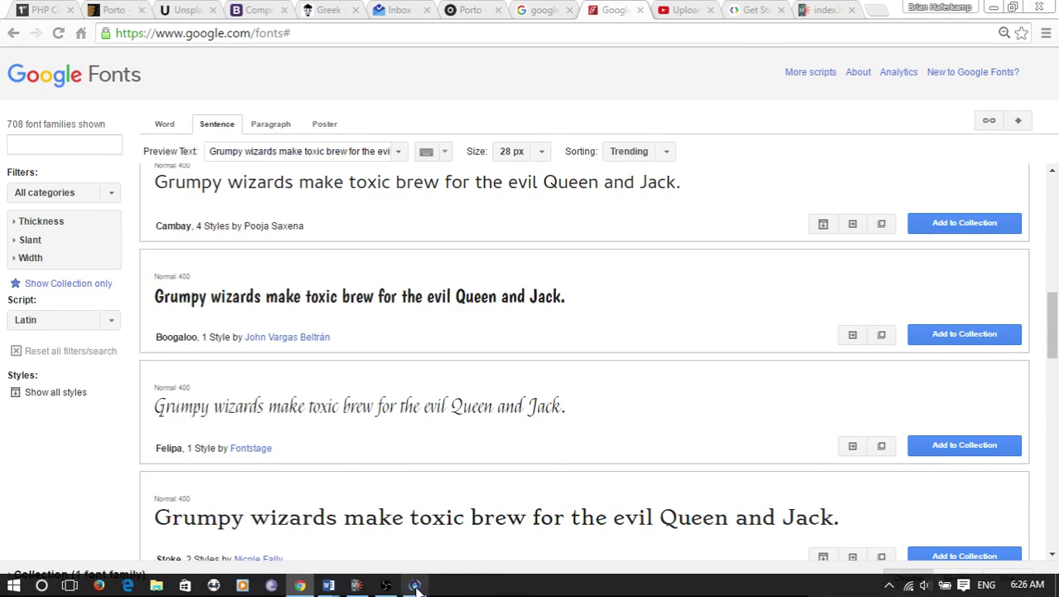
click(358, 587)
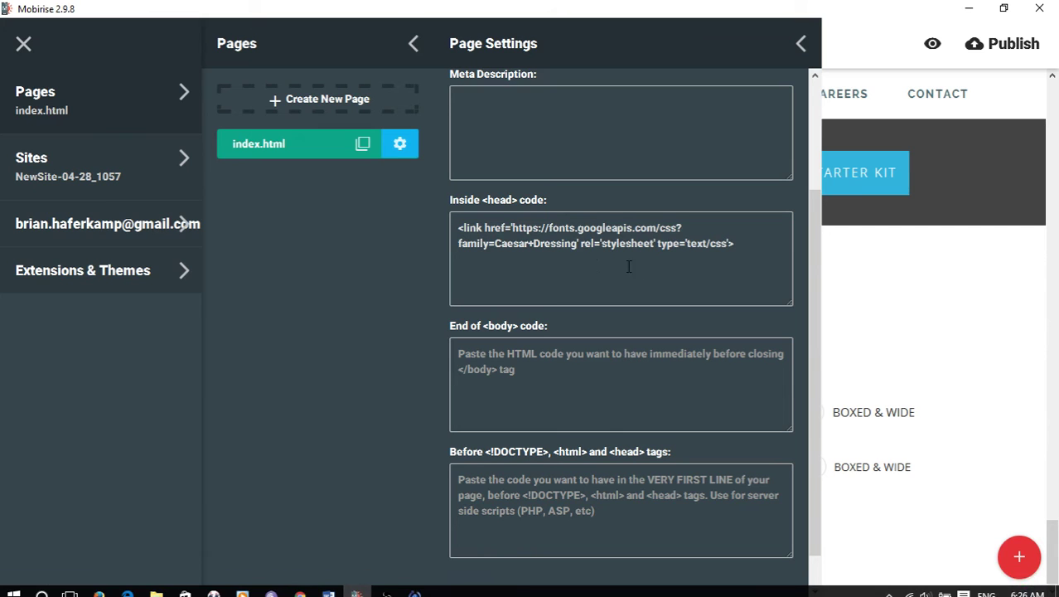
Append Jockey+One and Boogaloo after Caesar+Dressing in the head-code font link.
click(578, 241)
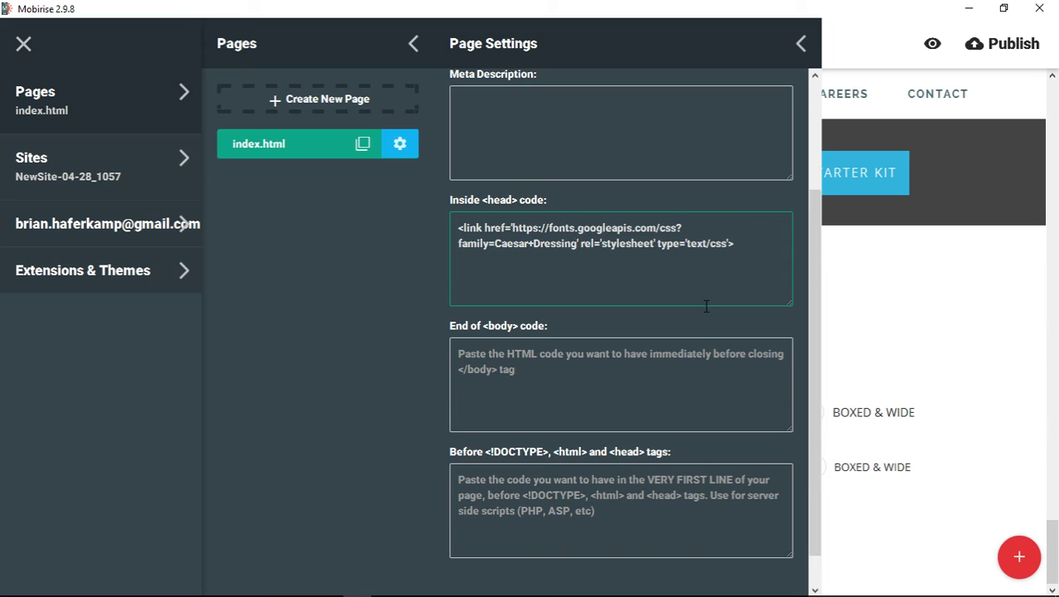
text(')
text(Jo)
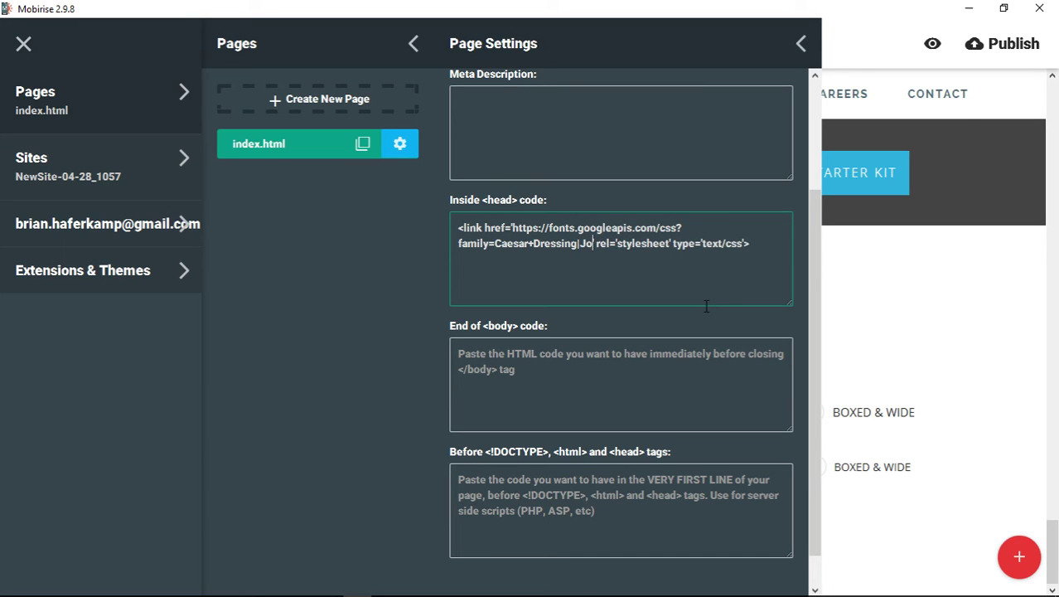
text(ckey)
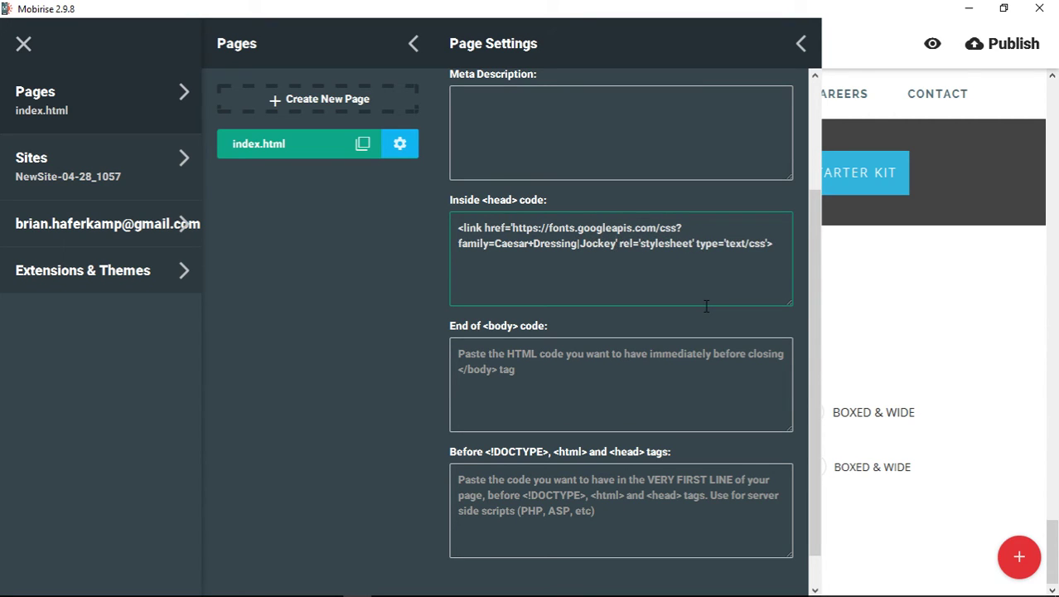
text(+One)
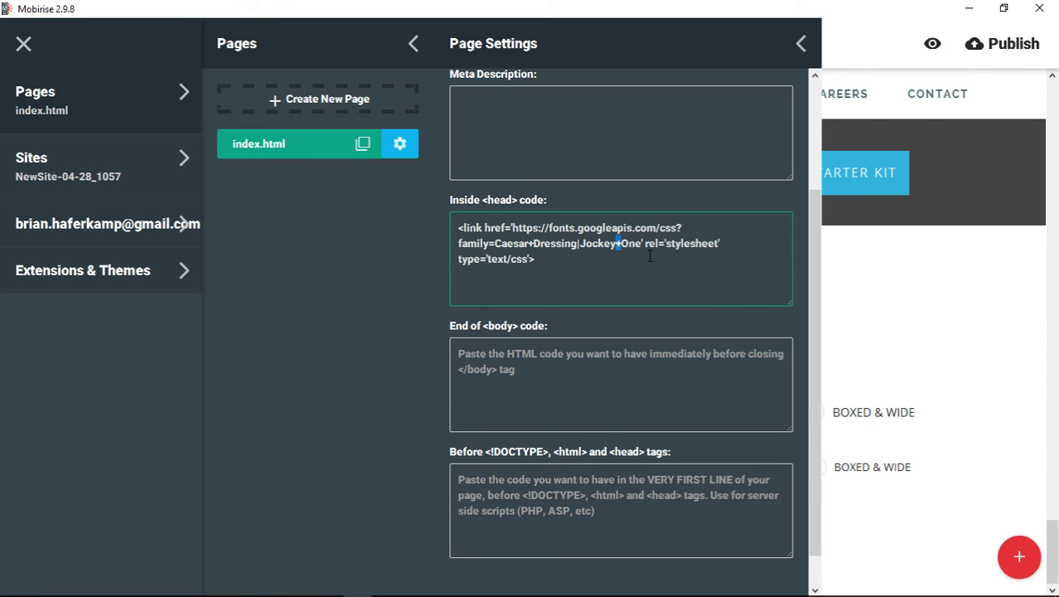
click(640, 243)
text(|)
text(Boogal)
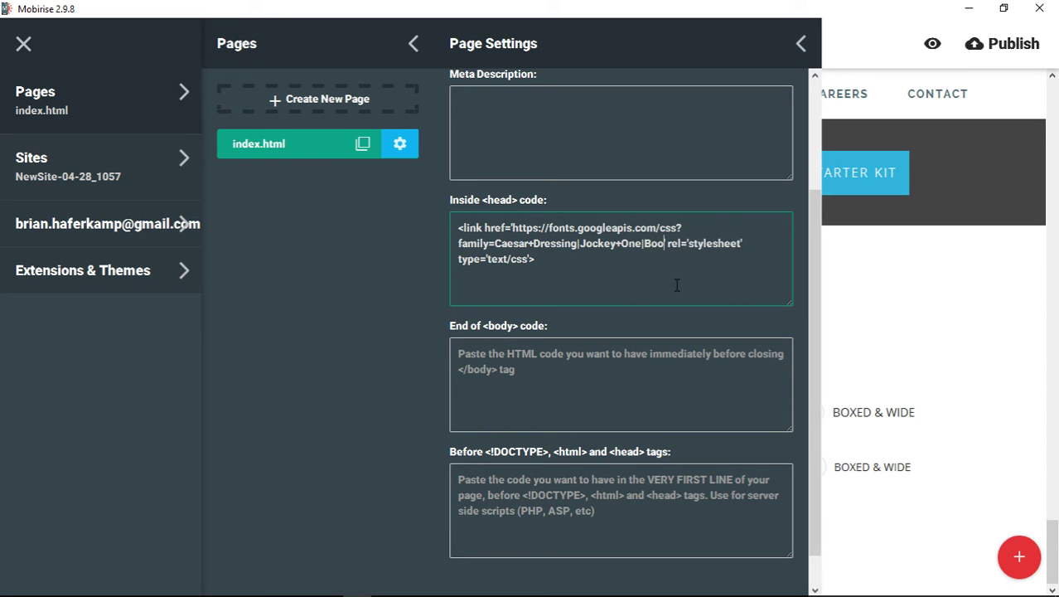
text(oo)
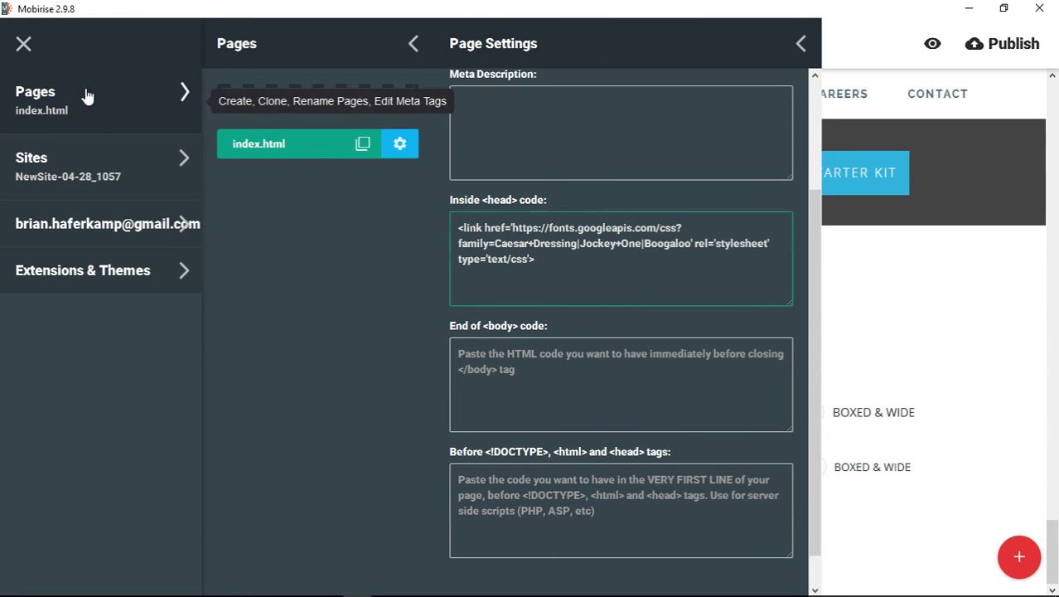
Close the panels and change .bottom-text's font from 'Caesar Dressing' to 'Jockey One', then save.
click(859, 50)
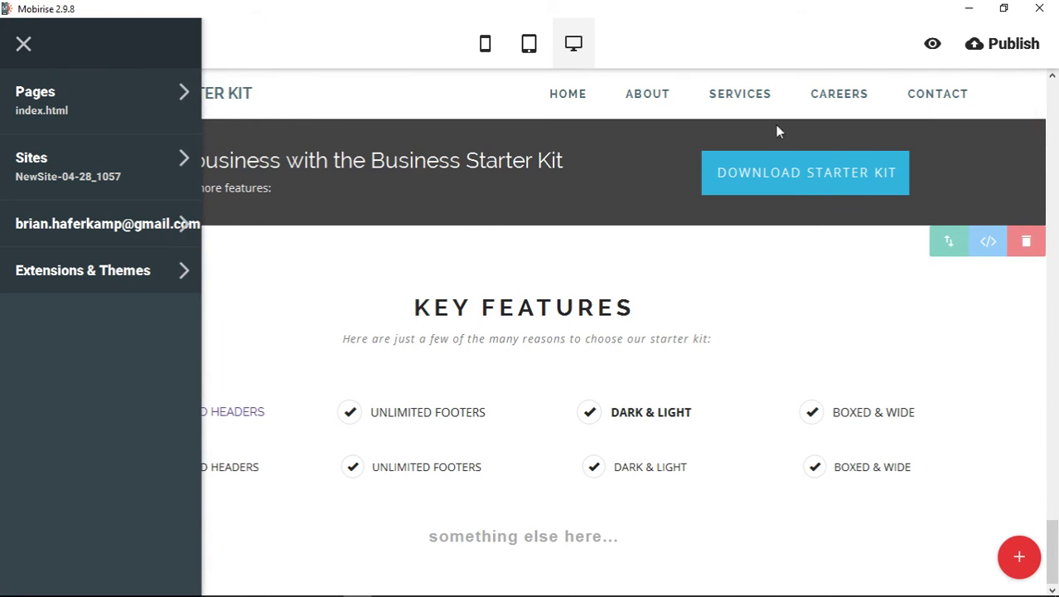
click(959, 276)
click(988, 242)
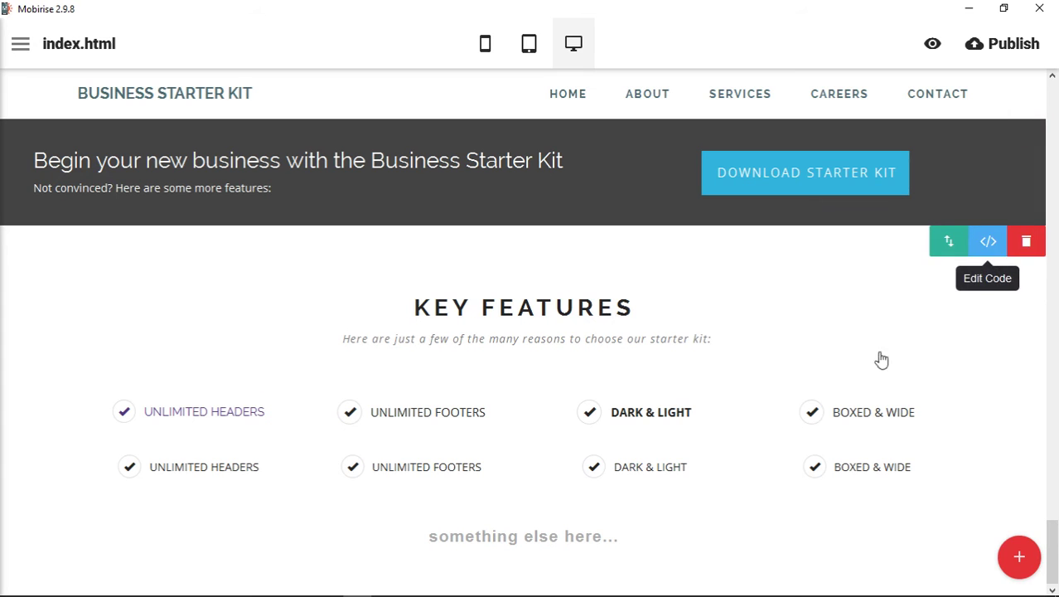
scroll(610, 450, down, 3)
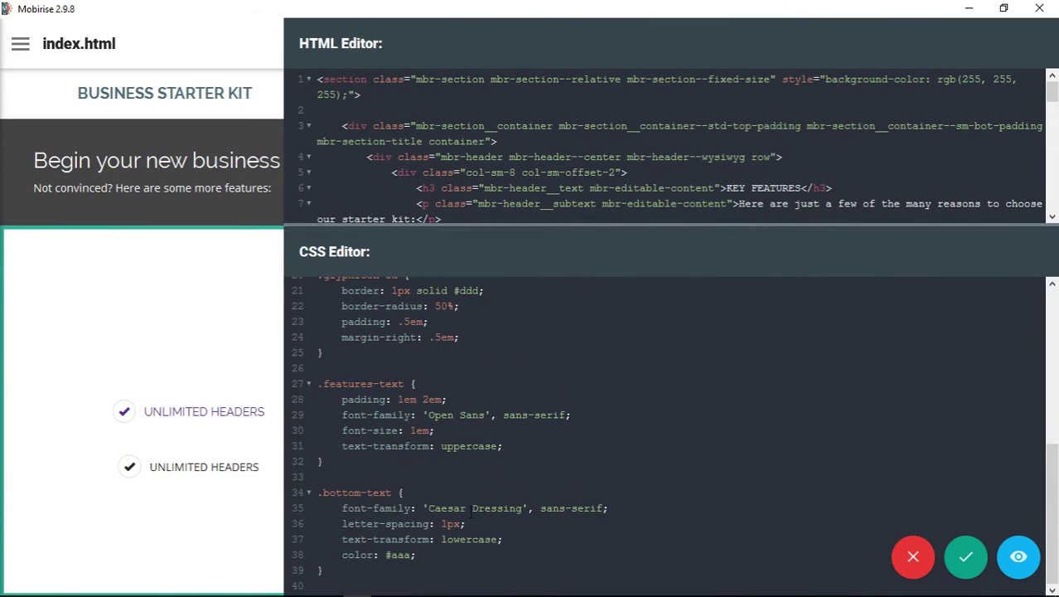
drag(430, 508, 521, 508)
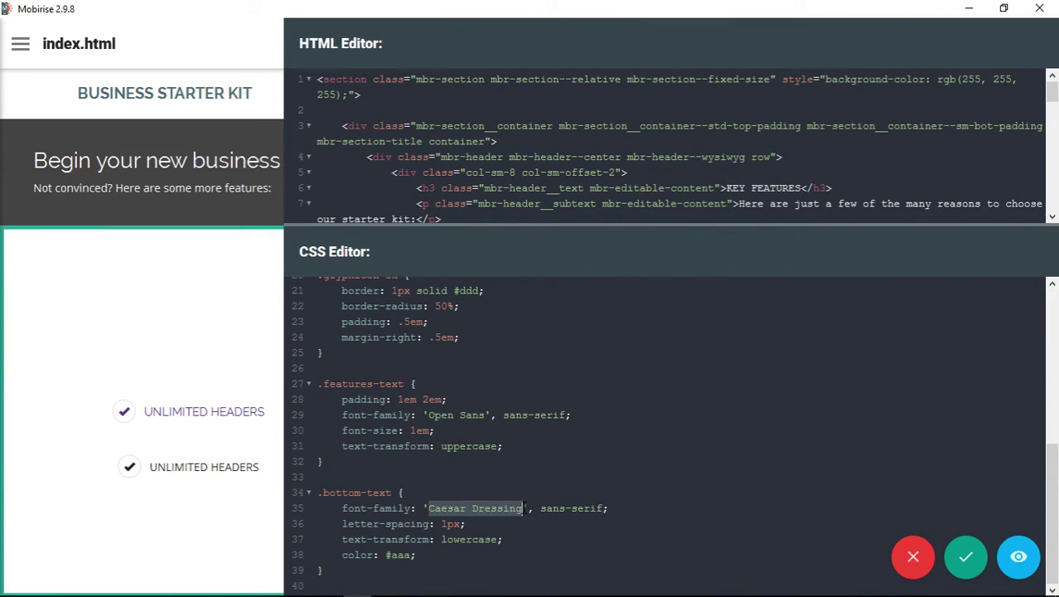
text(JockeyO)
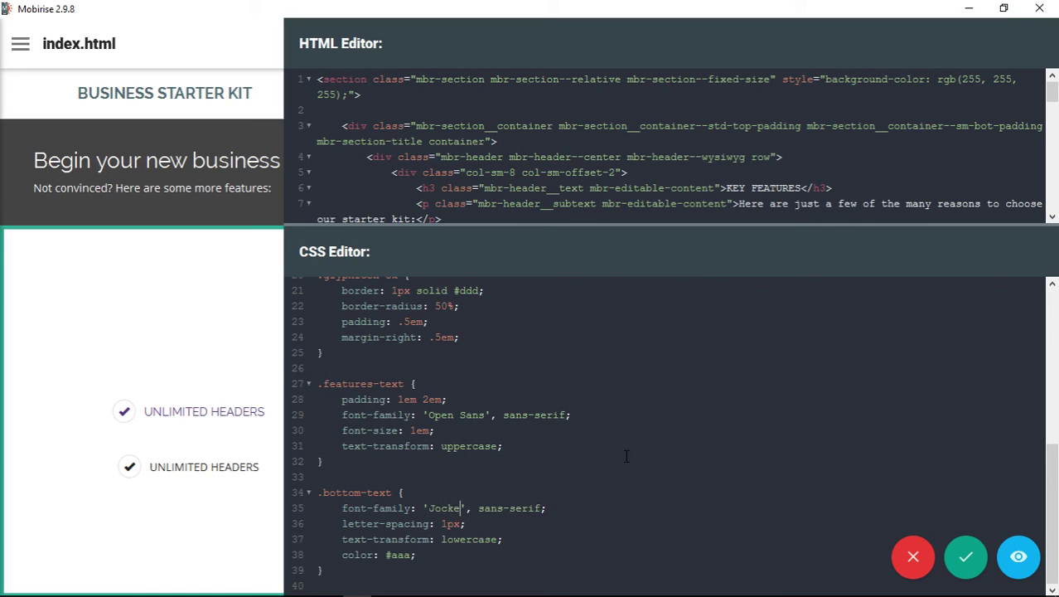
key(BackSpace)
text(One)
click(966, 556)
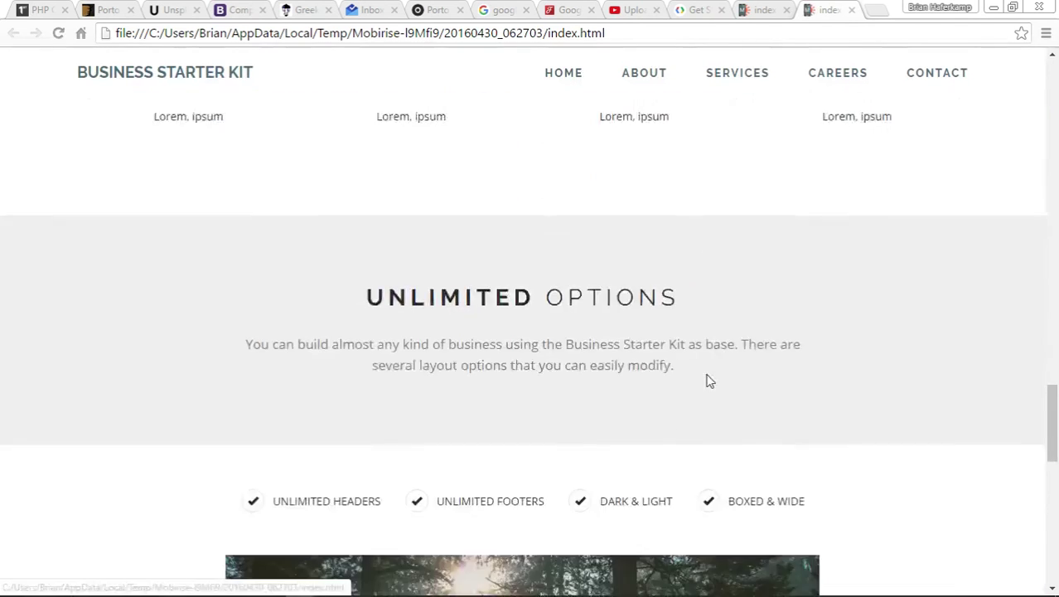
scroll(709, 381, down, 10)
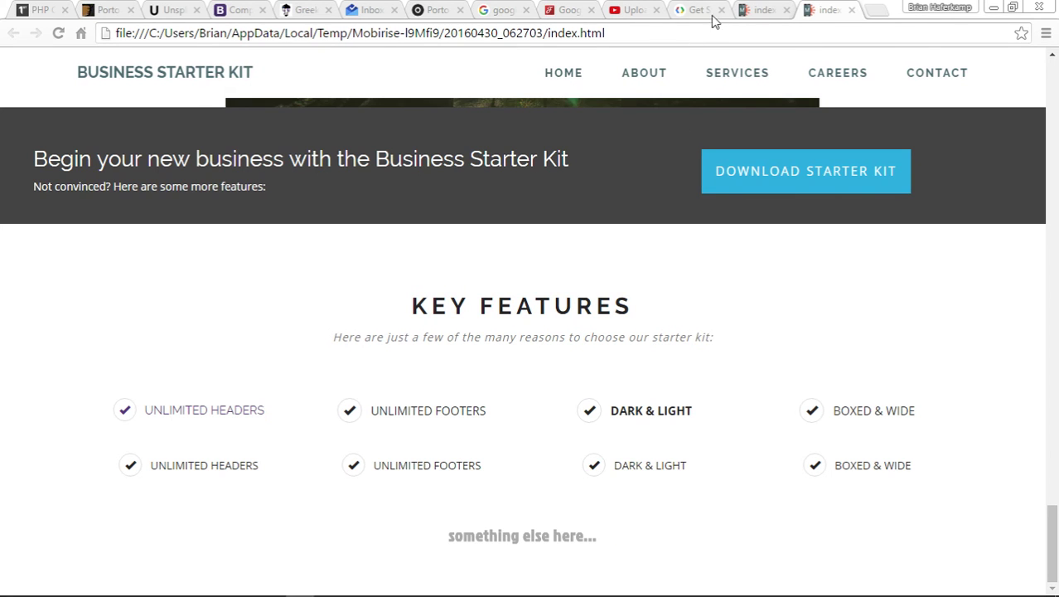
click(567, 11)
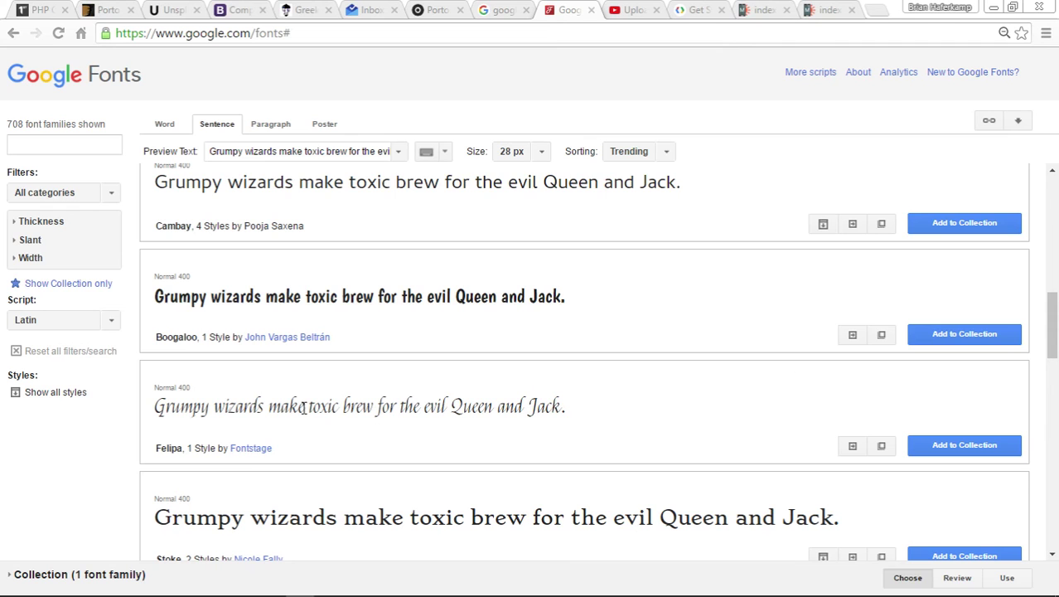
scroll(300, 398, up, 4)
scroll(300, 404, up, 4)
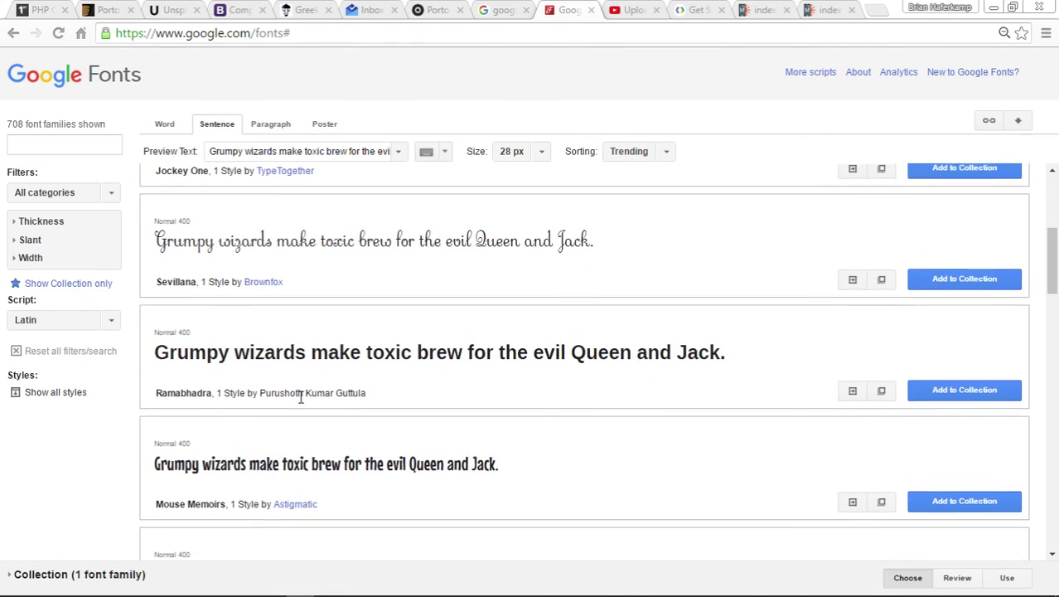
scroll(305, 396, down, 1)
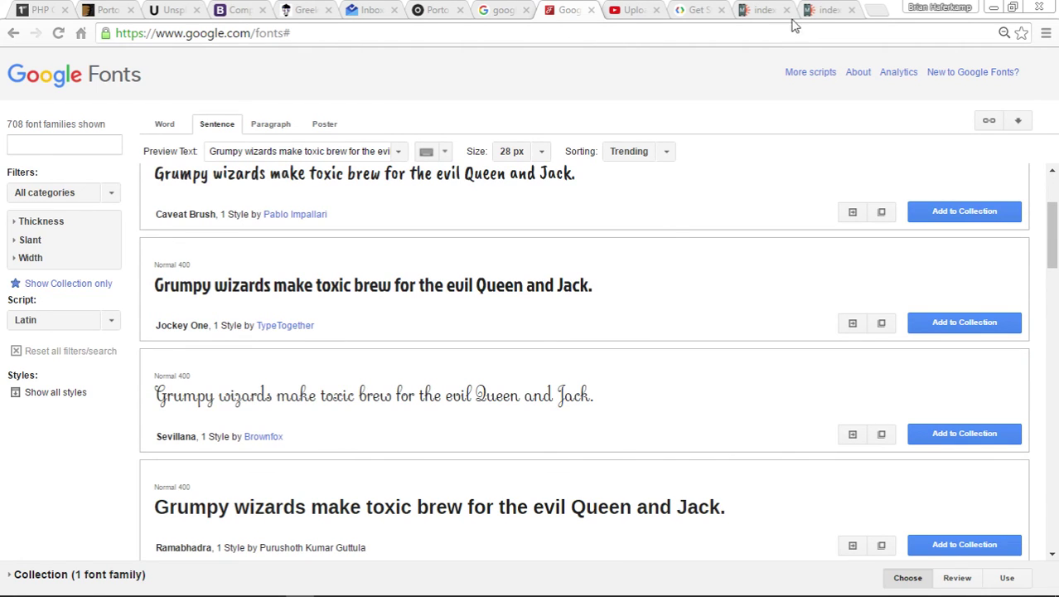
click(831, 13)
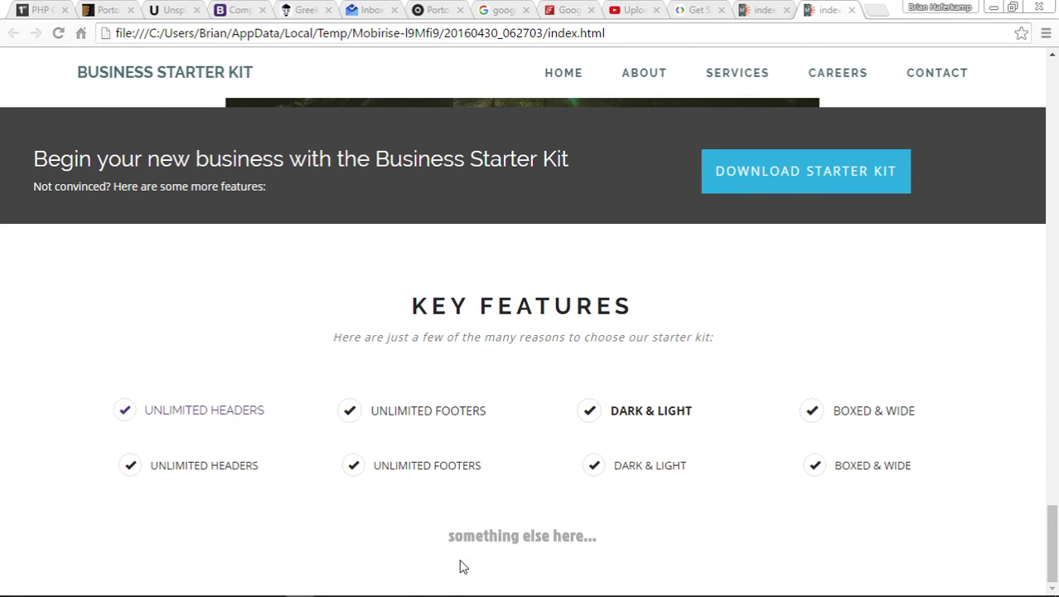
mouse_move(396, 590)
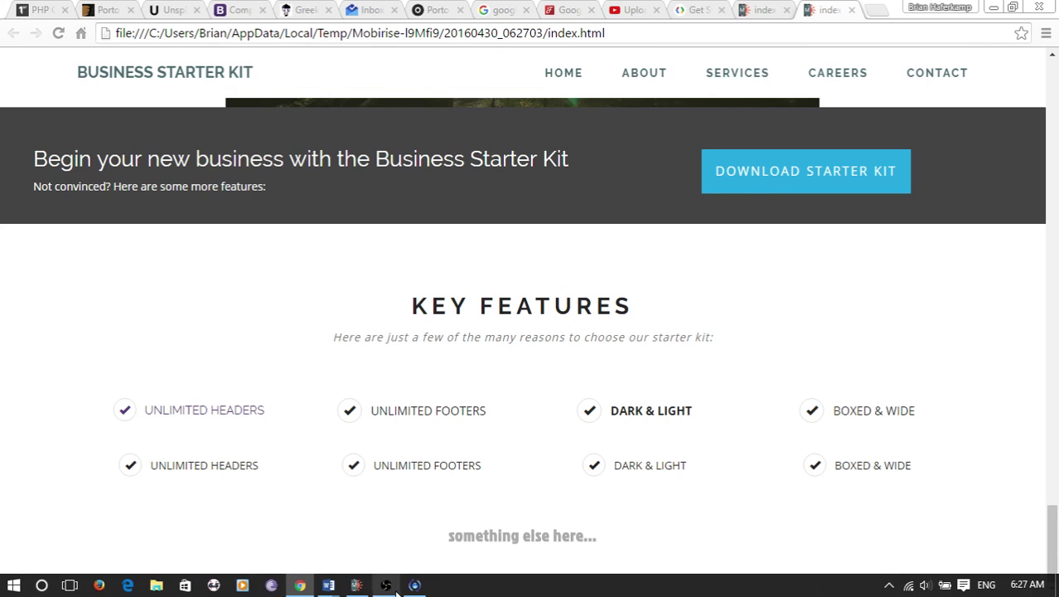
In the Google Fonts guide, highlight the multiple-font-families example URL and its explanation.
click(696, 9)
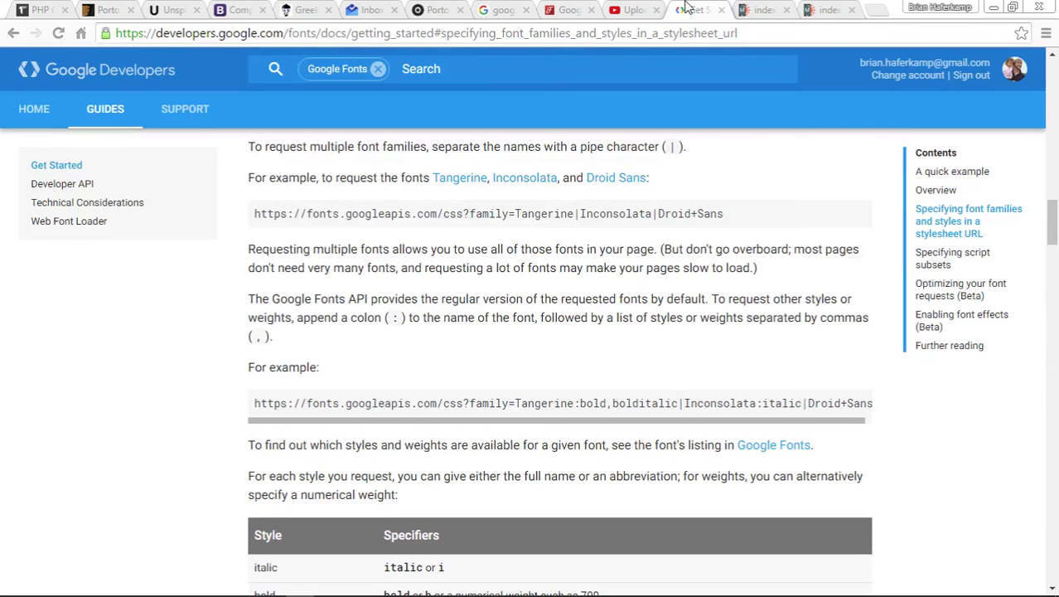
scroll(839, 394, up, 3)
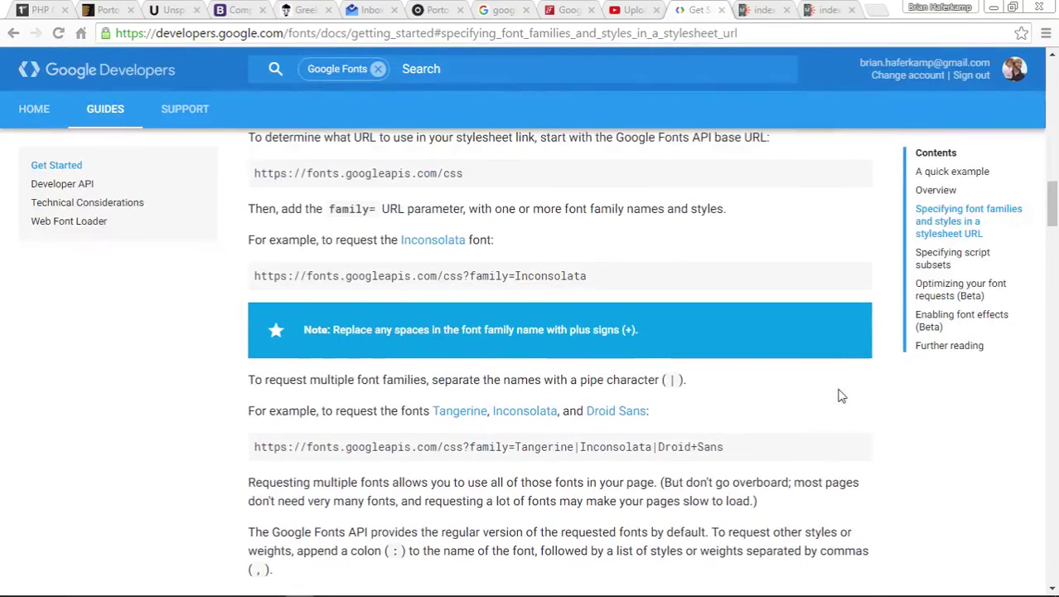
scroll(841, 396, down, 2)
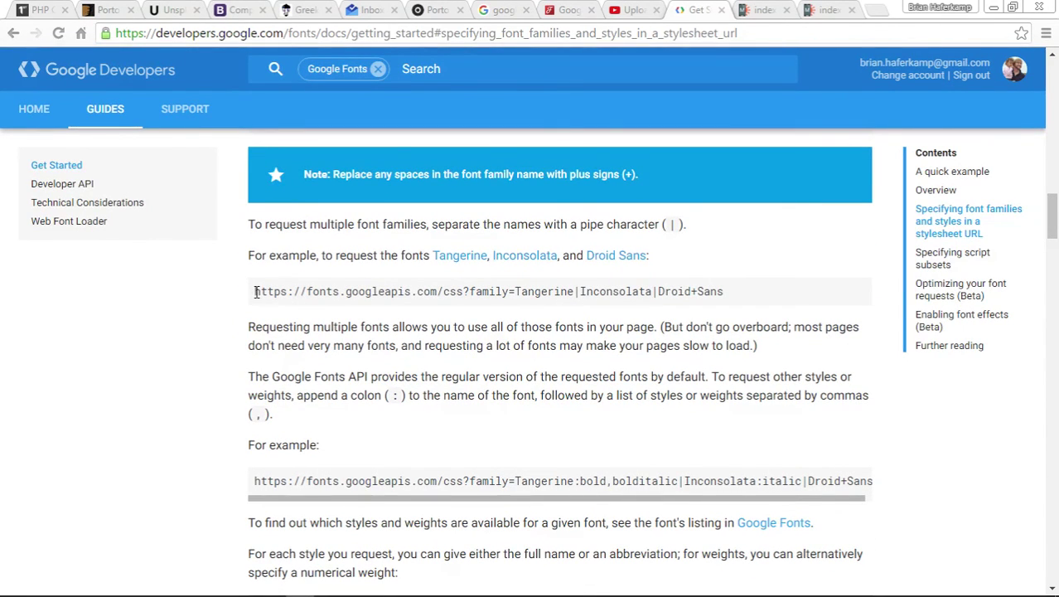
drag(255, 292, 798, 295)
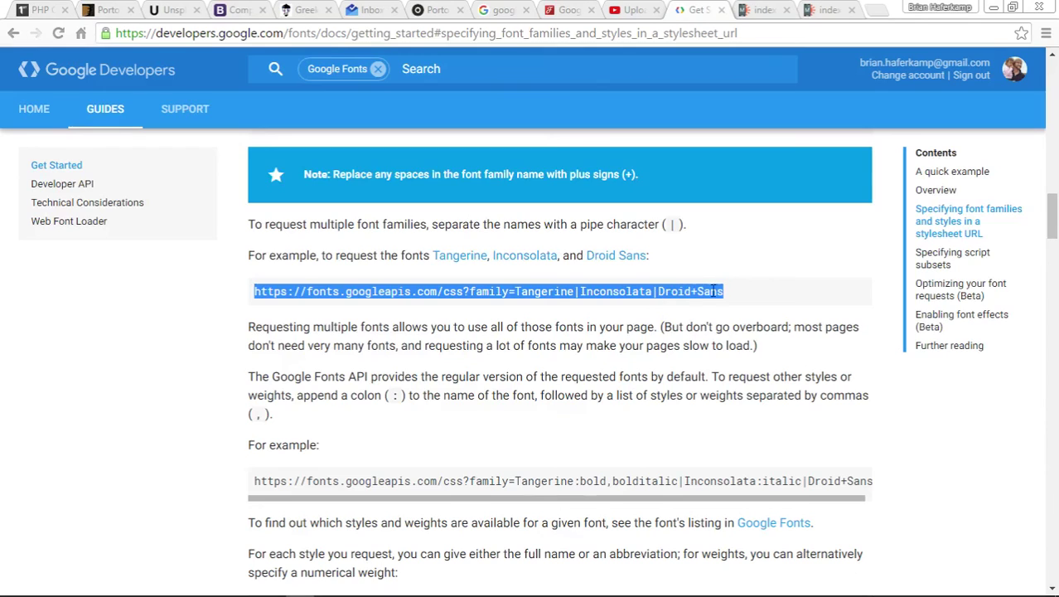
click(869, 303)
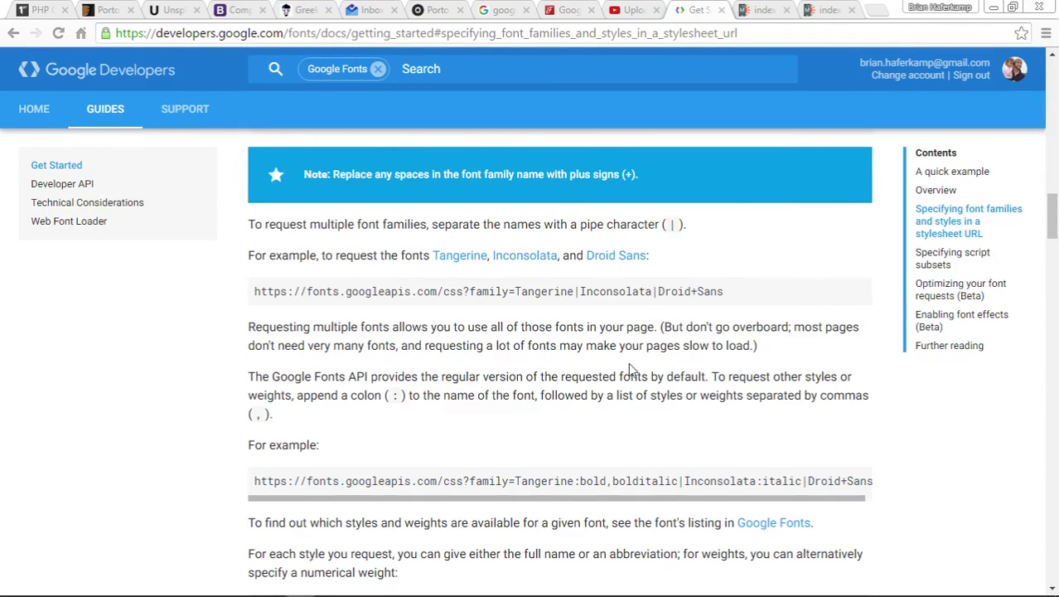
drag(248, 327, 773, 331)
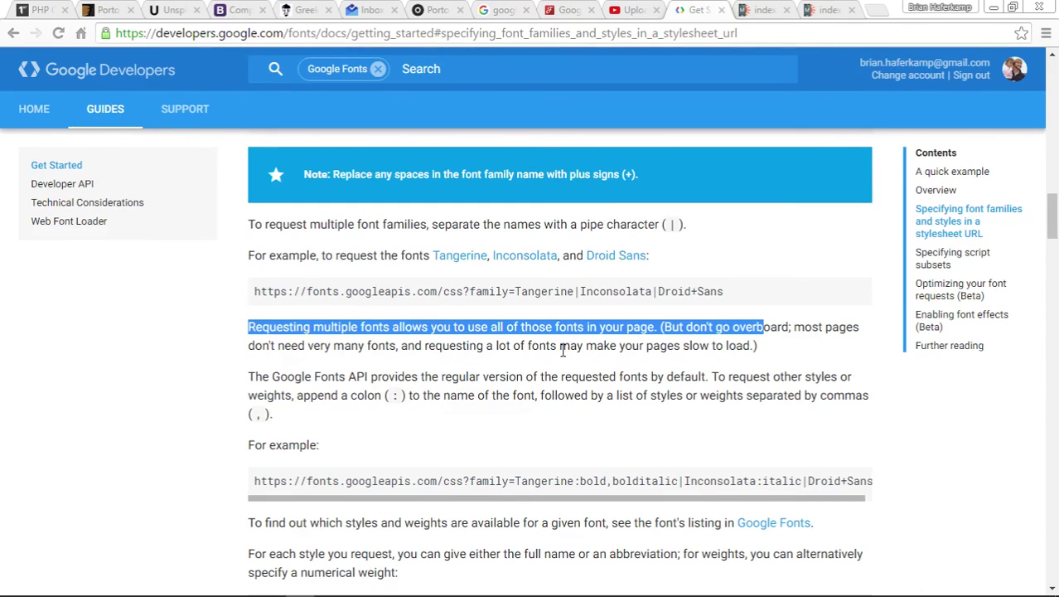
Back in Mobirise, browse the KEY FEATURES heading's fonts, closing the list with Raleway kept.
mouse_move(445, 595)
click(359, 590)
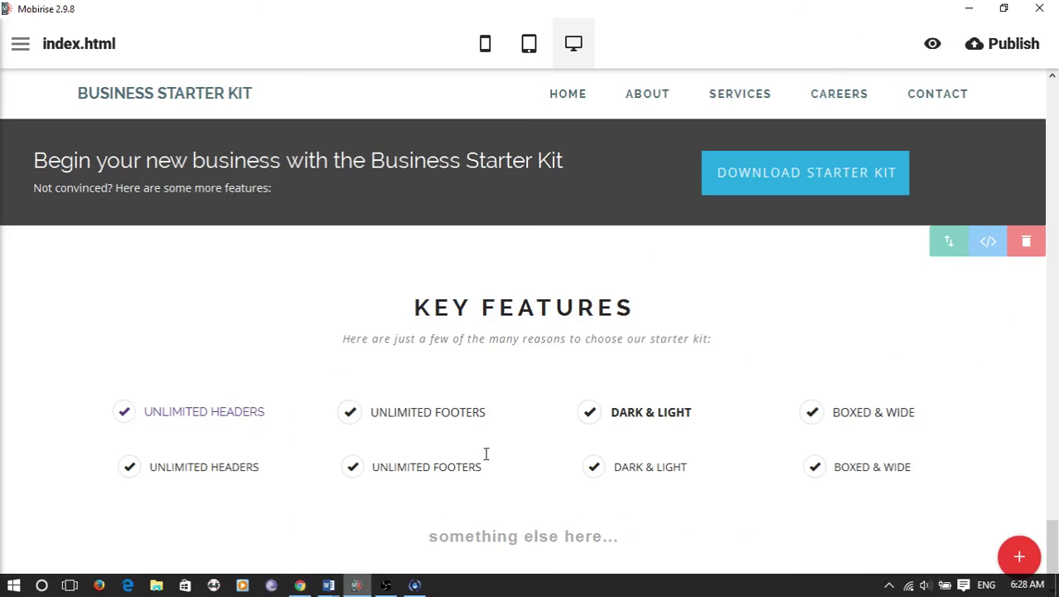
click(533, 308)
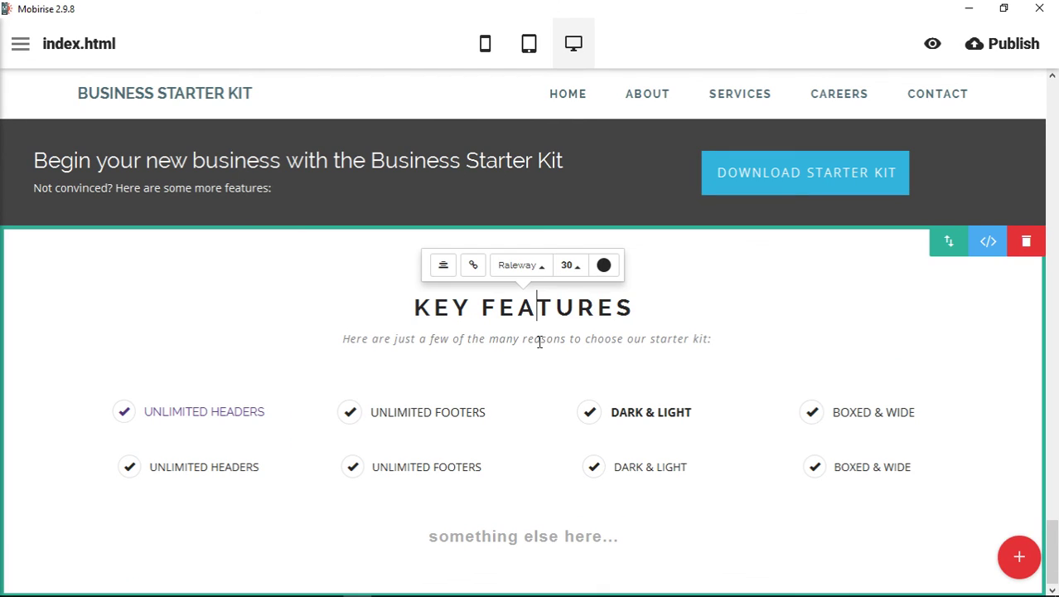
click(531, 266)
scroll(554, 170, down, 8)
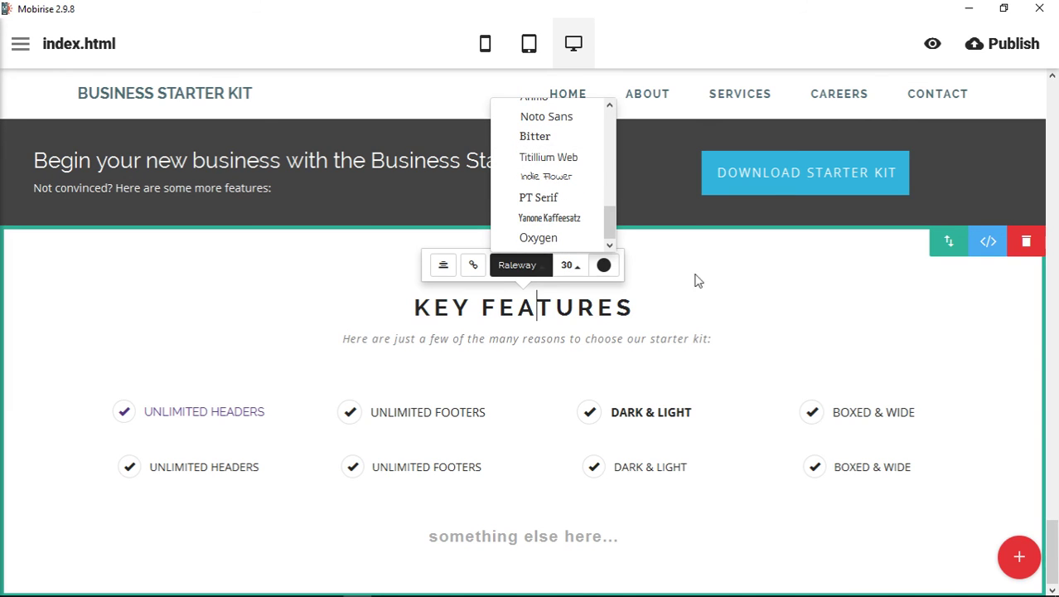
click(784, 47)
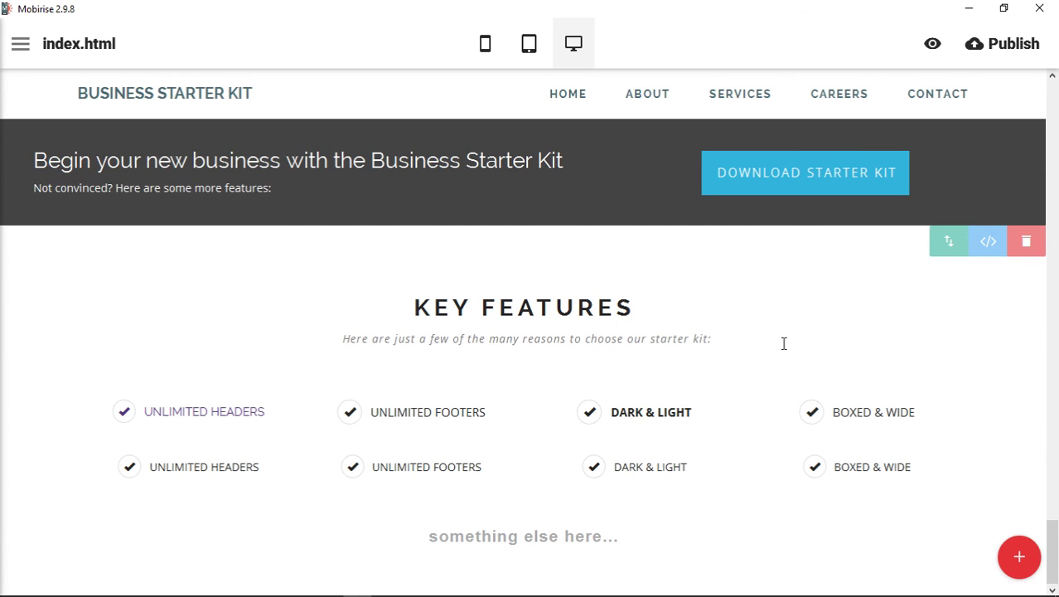
Reselect the KEY FEATURES heading and reopen its font list, scrolled back to the top.
click(598, 308)
click(518, 265)
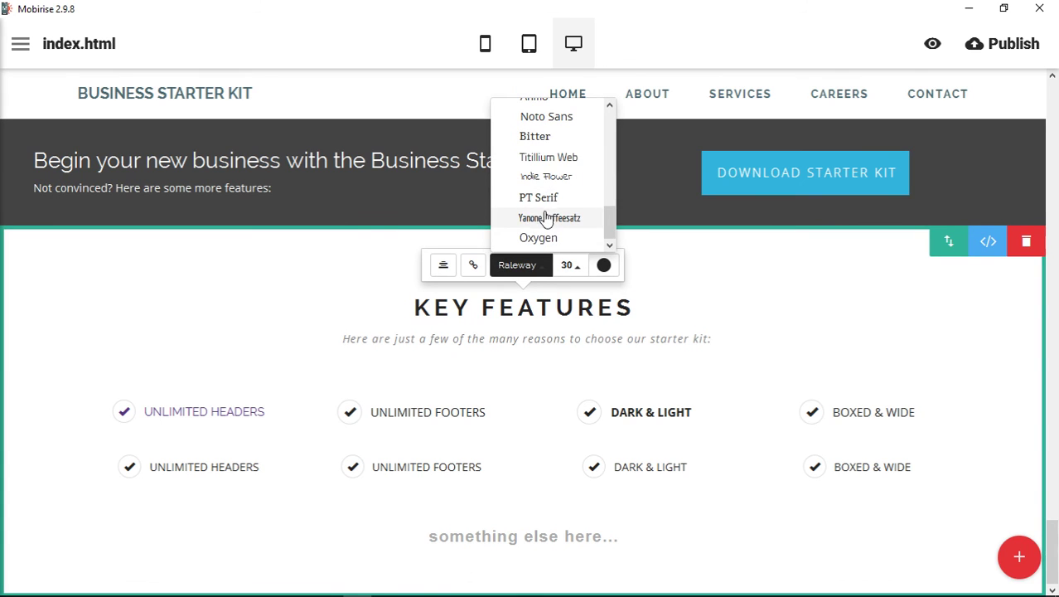
scroll(551, 222, up, 5)
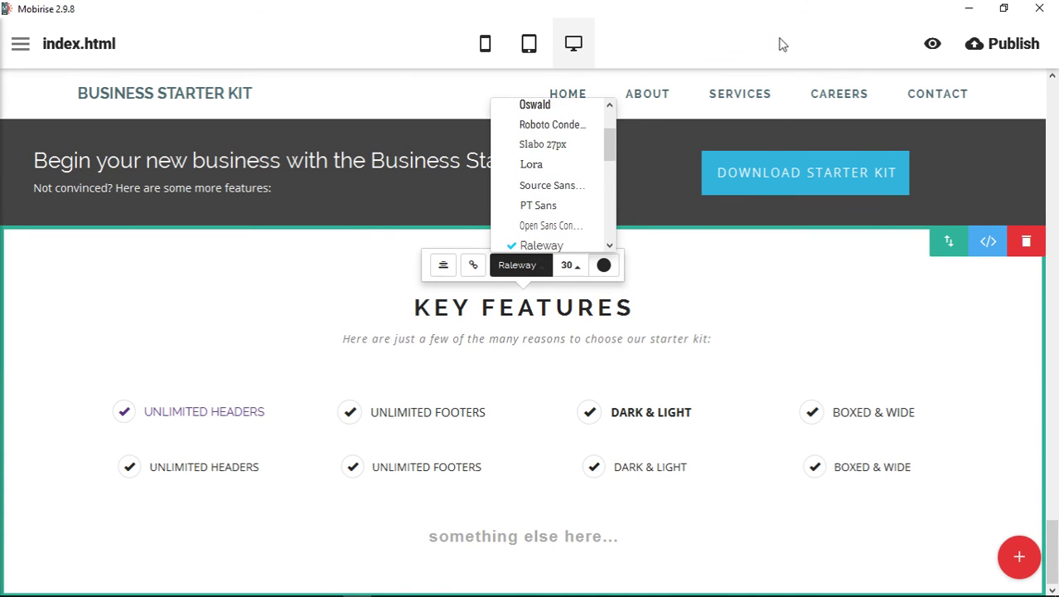